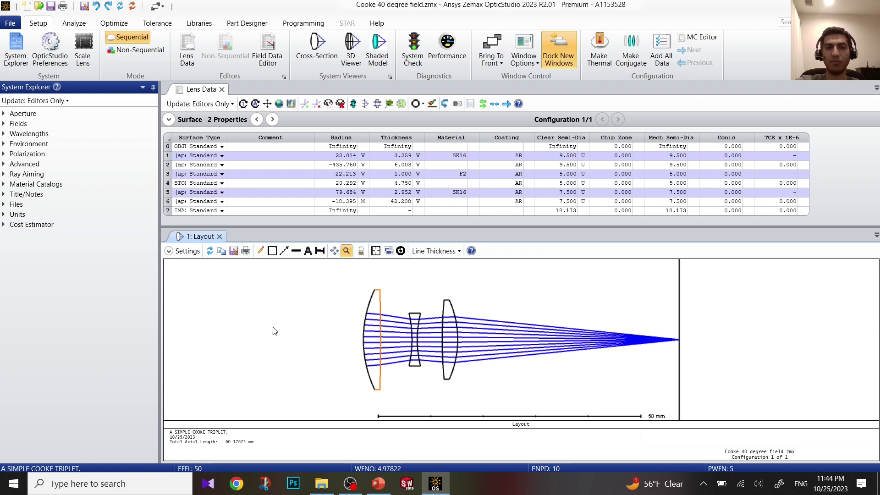
- Insert a surface directly after the object surface and set its comment to "Dummy"
{"action": "scroll", "coordinate": [278, 309], "scroll_direction": "down", "scroll_amount": 1}
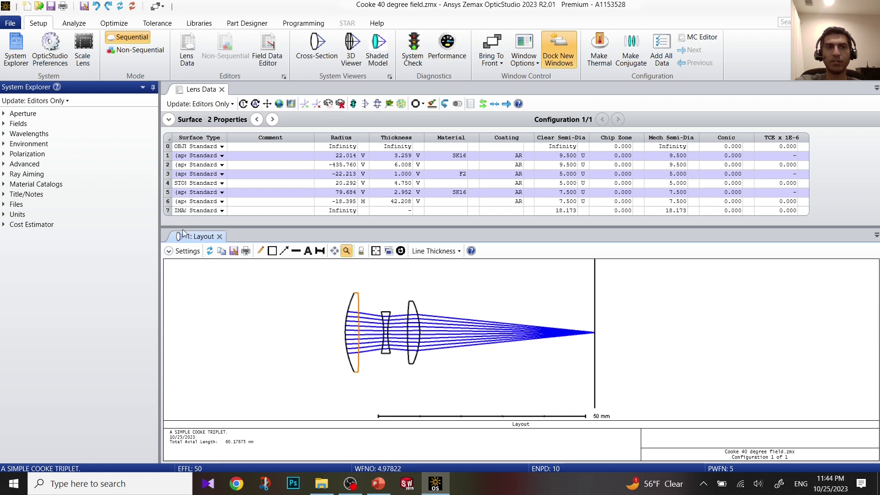
{"action": "left_click", "coordinate": [168, 147]}
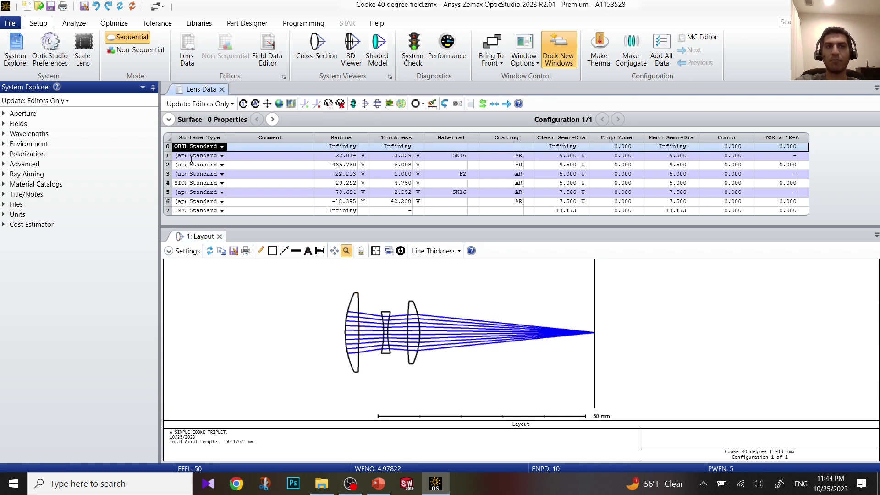
{"action": "right_click", "coordinate": [168, 147]}
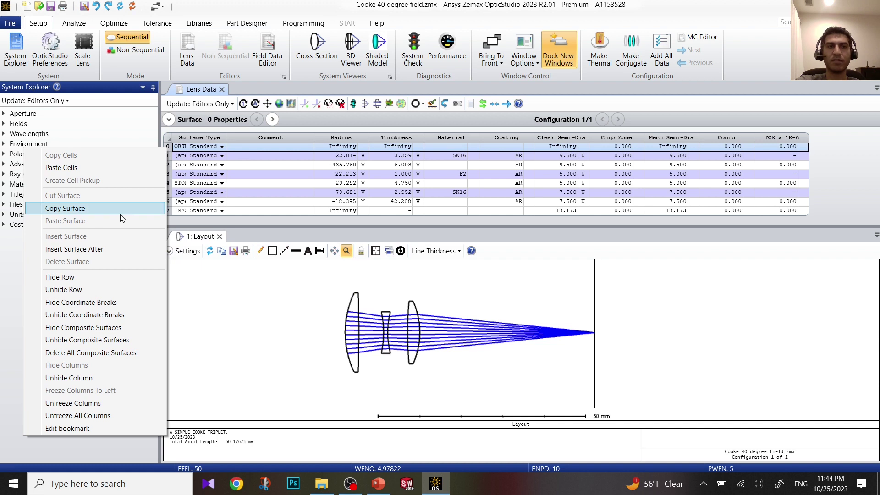
{"action": "left_click", "coordinate": [111, 251]}
{"action": "left_click", "coordinate": [275, 155]}
{"action": "left_click", "coordinate": [275, 154]}
{"action": "type", "text": "Dummy"}
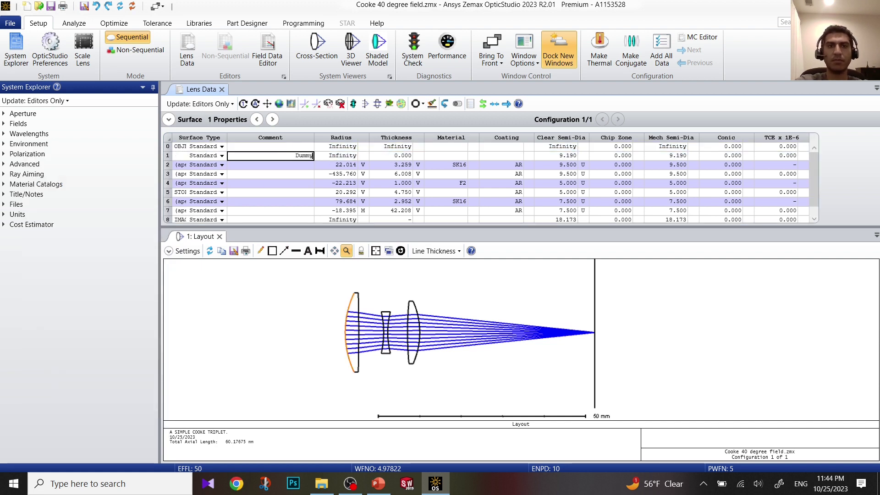
- Set the Dummy surface's thickness to 10
{"action": "left_click", "coordinate": [399, 156]}
{"action": "left_click", "coordinate": [399, 156]}
{"action": "type", "text": "10"}
{"action": "key", "text": "Return"}
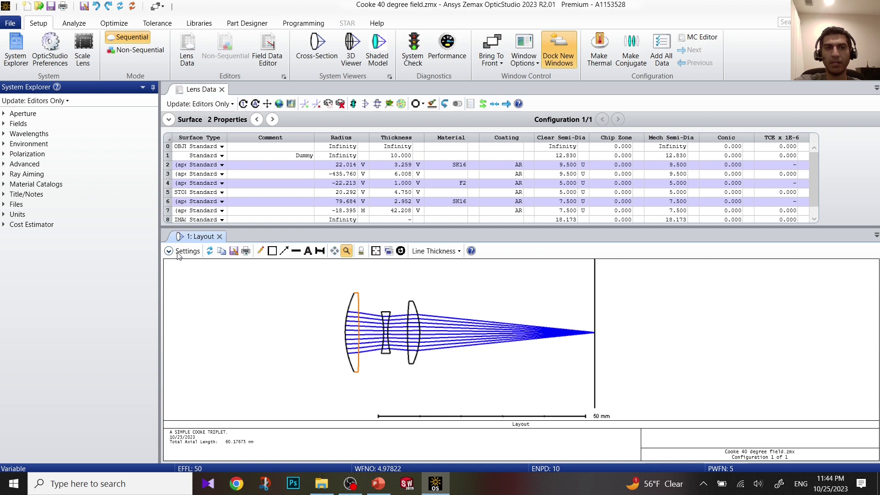
- Make the layout plot start from surface 1 (Dummy)
{"action": "left_click", "coordinate": [178, 255]}
{"action": "left_click", "coordinate": [238, 270]}
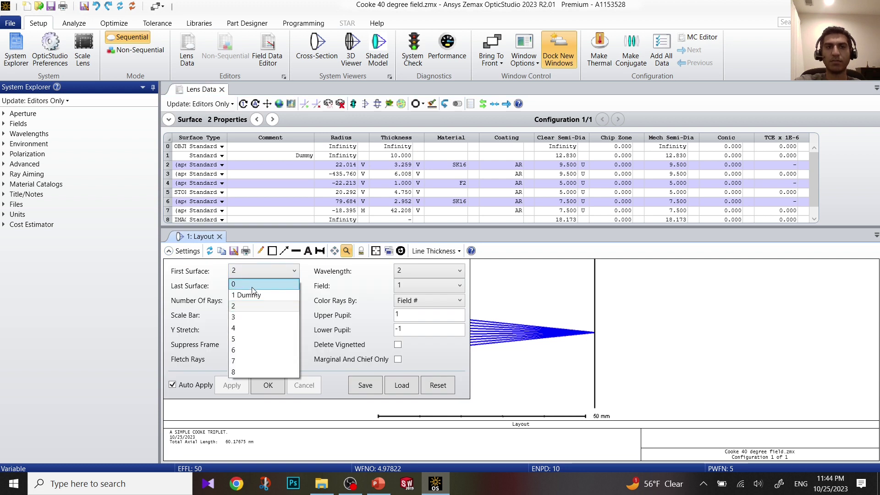
{"action": "left_click", "coordinate": [252, 293]}
{"action": "left_click", "coordinate": [281, 380]}
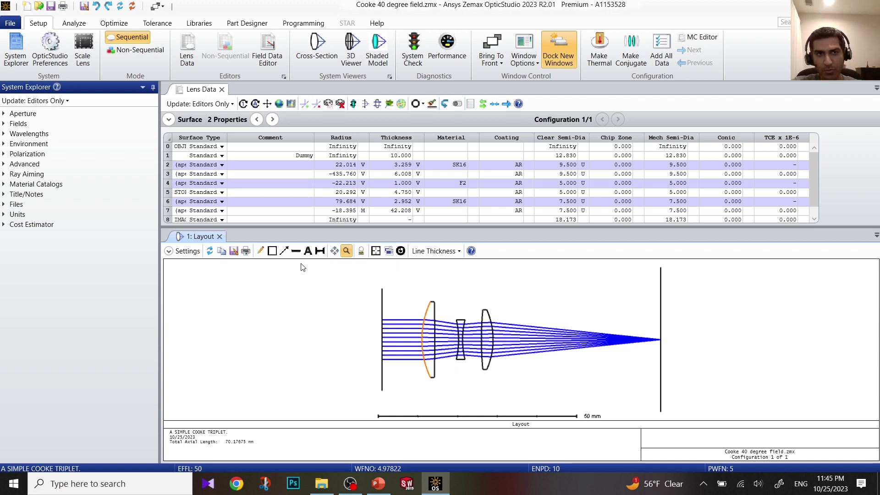
- Insert a surface before the first lens's front surface and set its comment to "Despace element 1"
{"action": "left_click", "coordinate": [169, 165]}
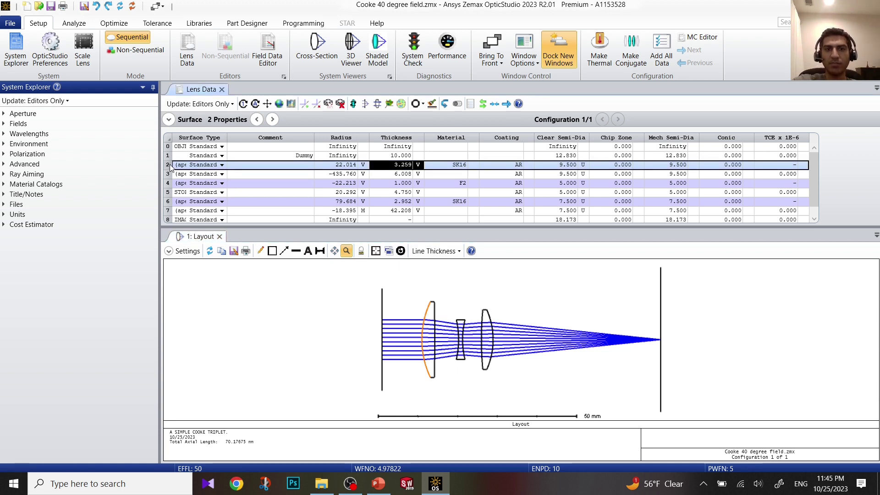
{"action": "left_click", "coordinate": [169, 173]}
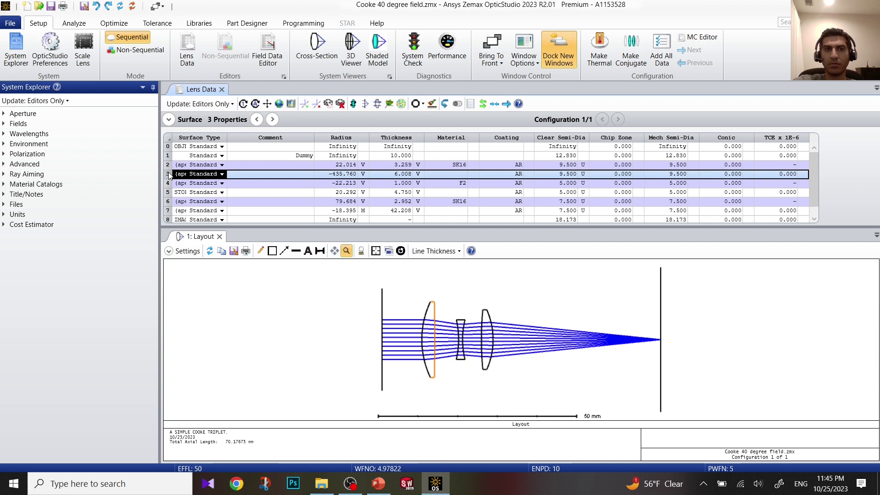
{"action": "key", "text": "Up"}
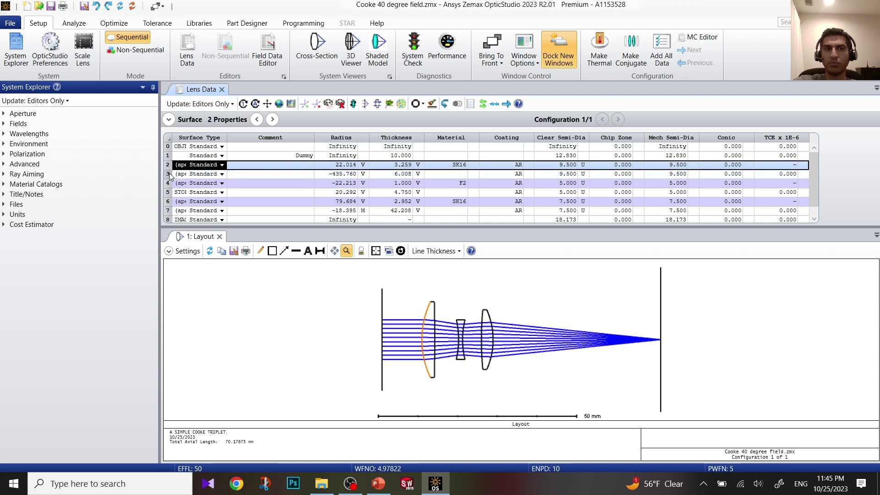
{"action": "left_click", "coordinate": [169, 173]}
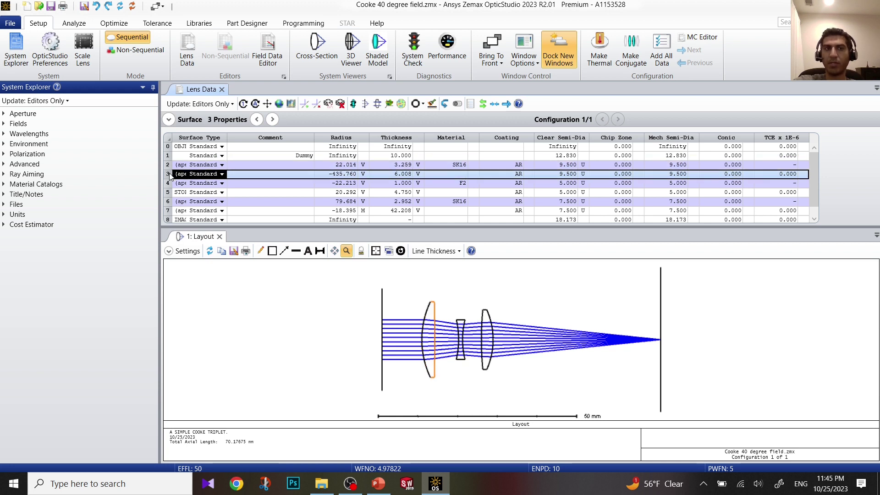
{"action": "key", "text": "Up"}
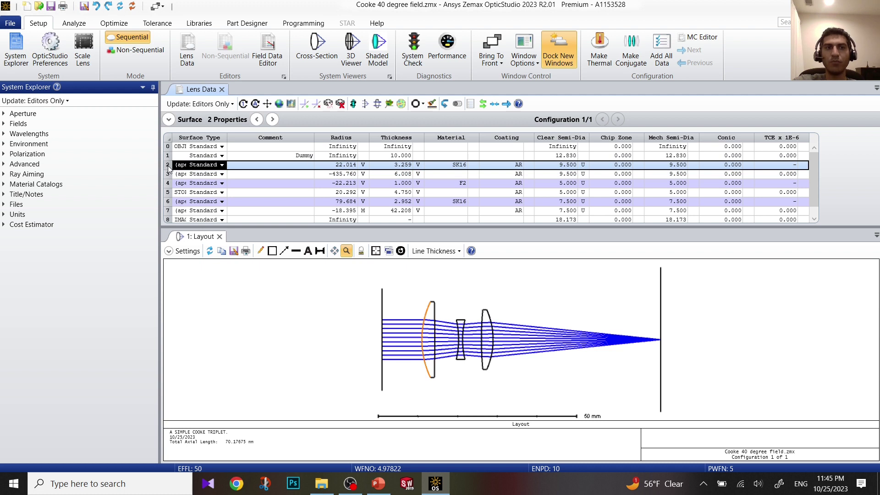
{"action": "right_click", "coordinate": [167, 166]}
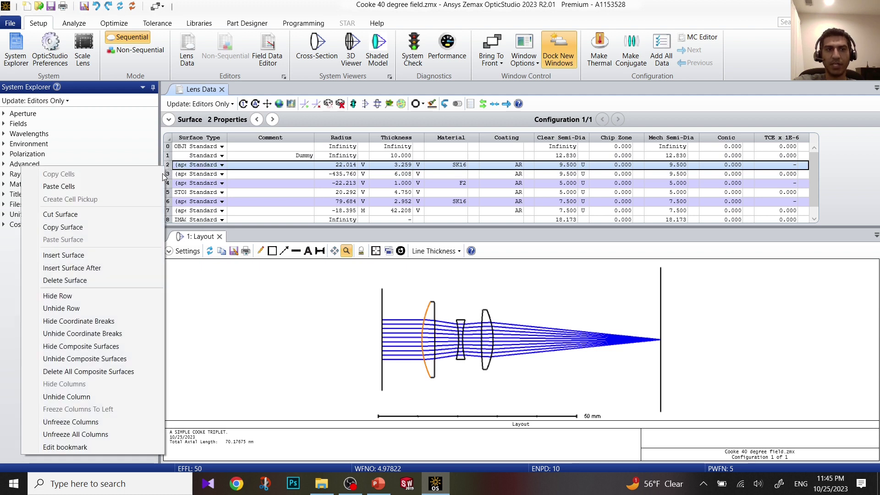
{"action": "left_click", "coordinate": [95, 255]}
{"action": "double_click", "coordinate": [247, 165]}
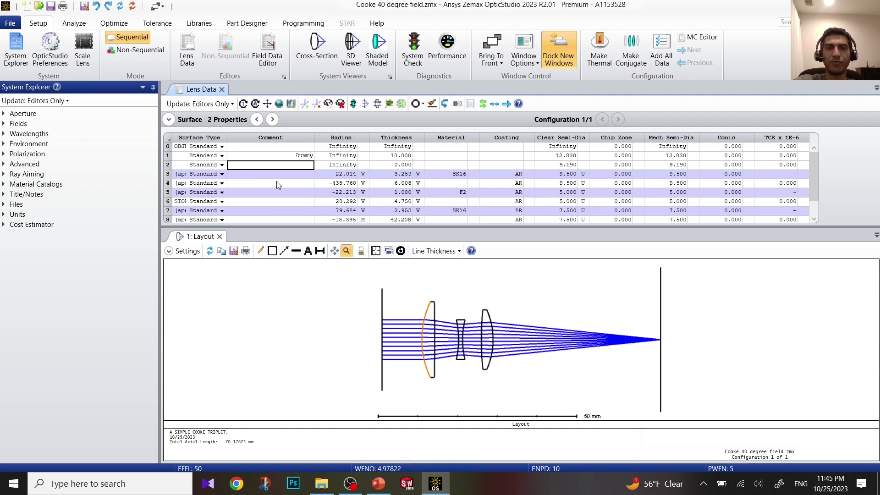
{"action": "type", "text": "Despace e"}
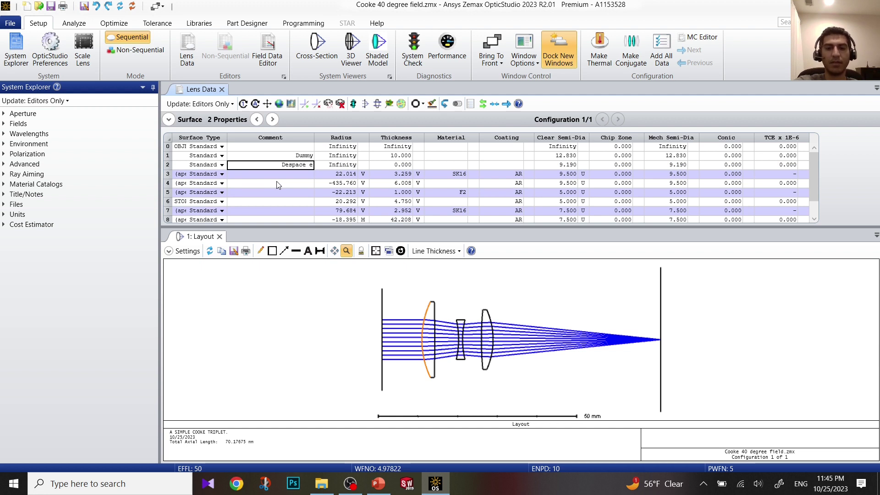
{"action": "type", "text": "lement 1"}
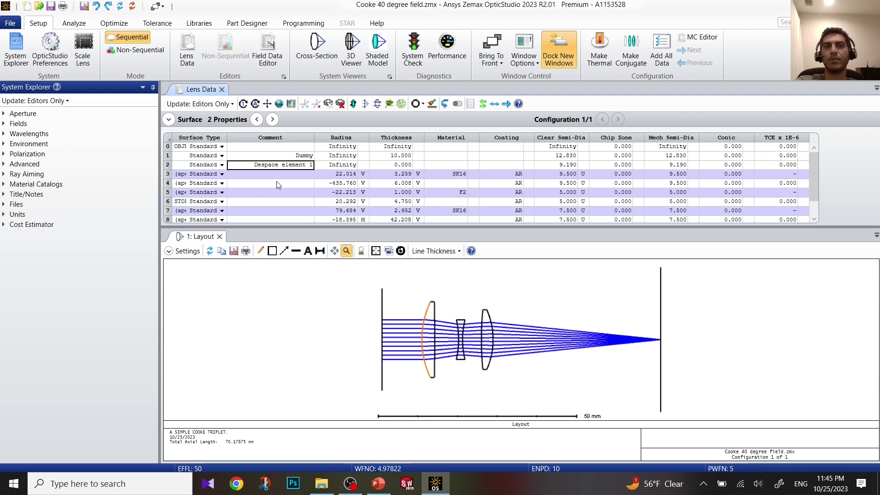
{"action": "key", "text": "Return"}
{"action": "left_click", "coordinate": [251, 350]}
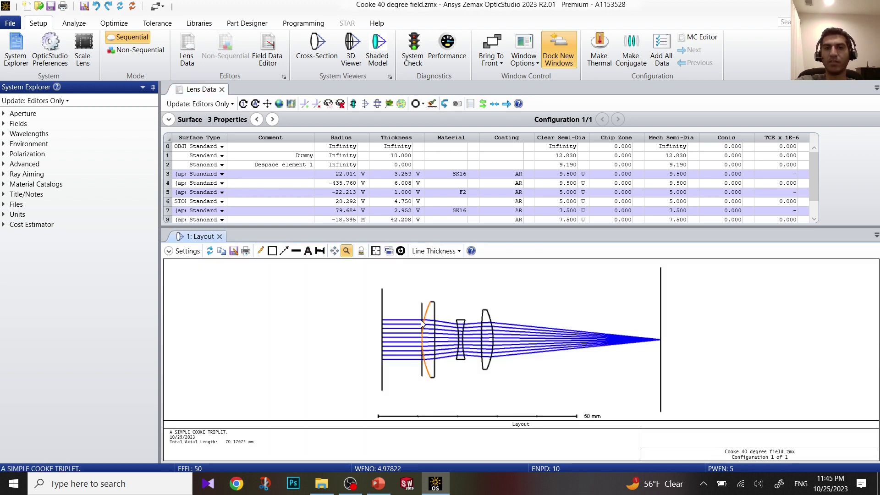
- Insert a surface directly after the first lens's rear surface (surface 4)
{"action": "left_click", "coordinate": [184, 185]}
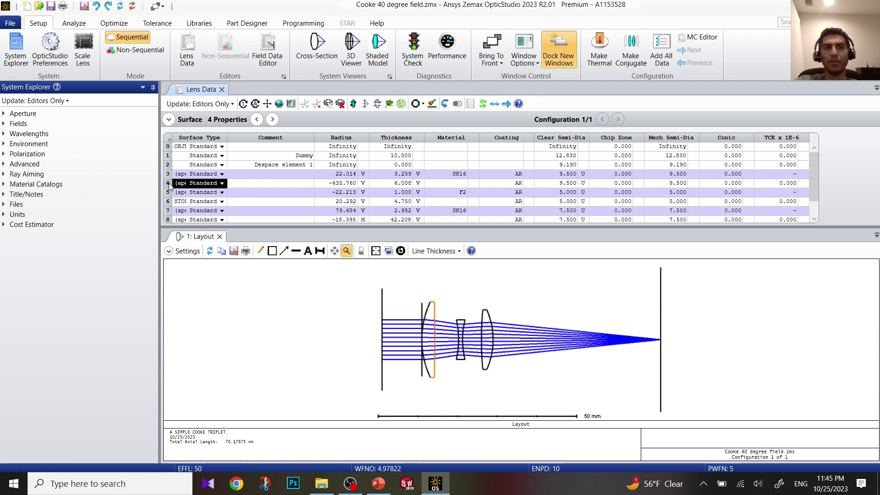
{"action": "right_click", "coordinate": [169, 185]}
{"action": "left_click", "coordinate": [120, 281]}
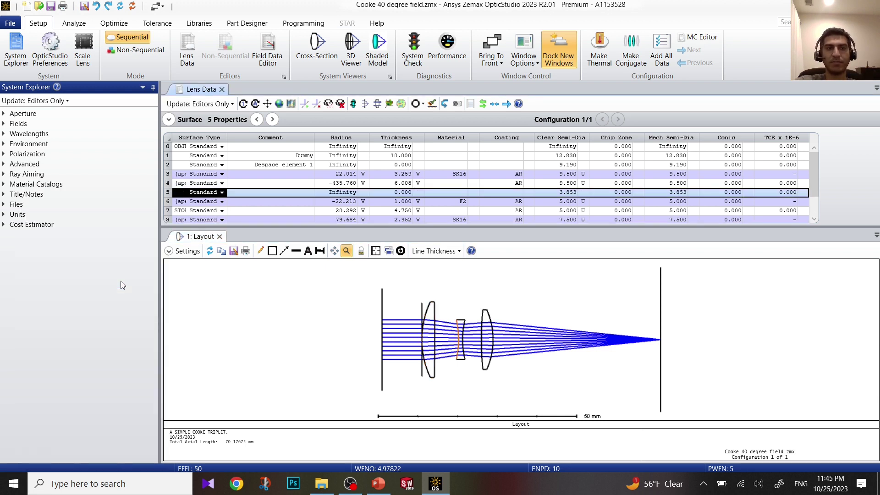
- Set surface 5's comment to "Despace element 1 return"
{"action": "left_click", "coordinate": [265, 193]}
{"action": "left_click", "coordinate": [264, 193]}
{"action": "type", "text": "Despace eleemnt"}
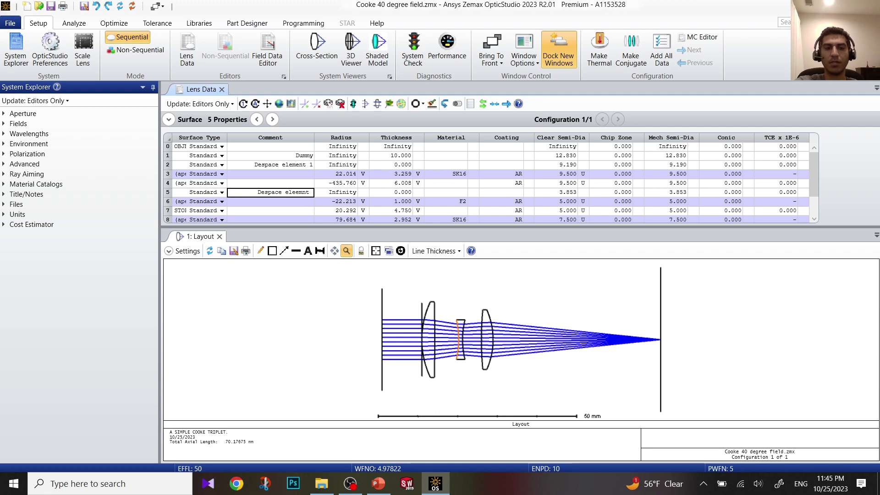
{"action": "key", "text": "BackSpace"}
{"action": "key", "text": "BackSpace"}
{"action": "key", "text": "BackSpace"}
{"action": "key", "text": "BackSpace"}
{"action": "type", "text": "ment 2"}
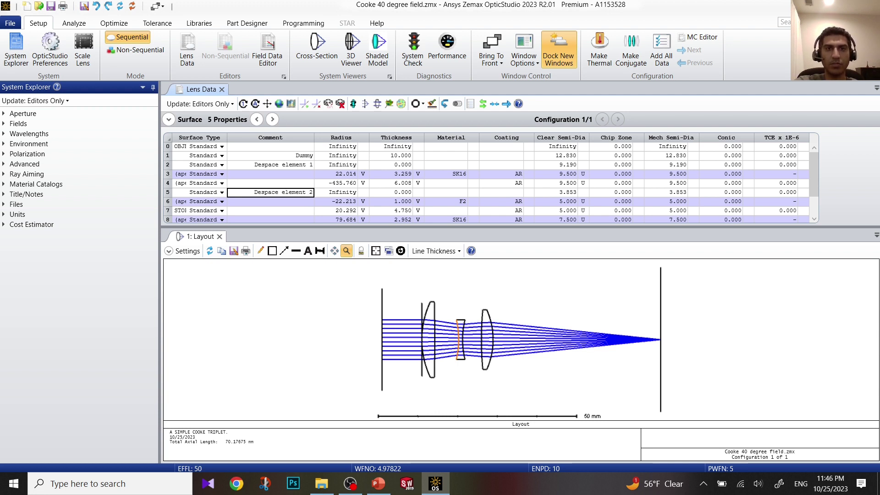
{"action": "key", "text": "BackSpace"}
{"action": "type", "text": "1 r"}
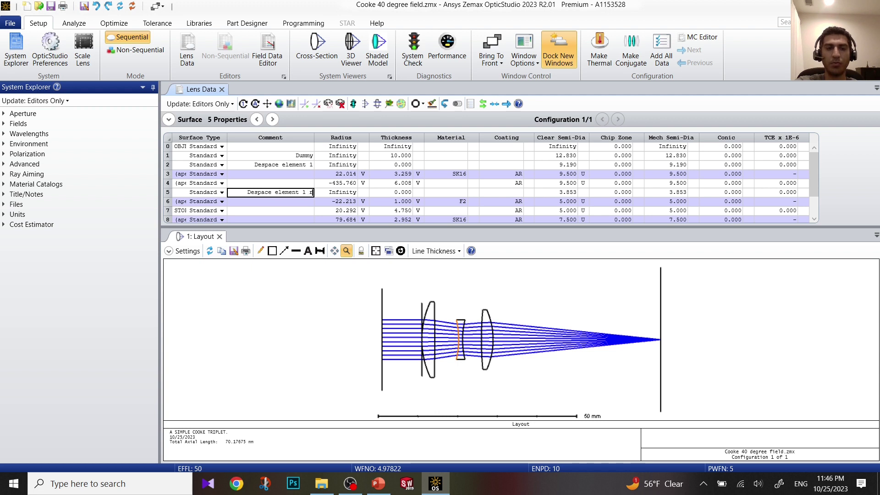
{"action": "type", "text": "eturn"}
{"action": "key", "text": "Return"}
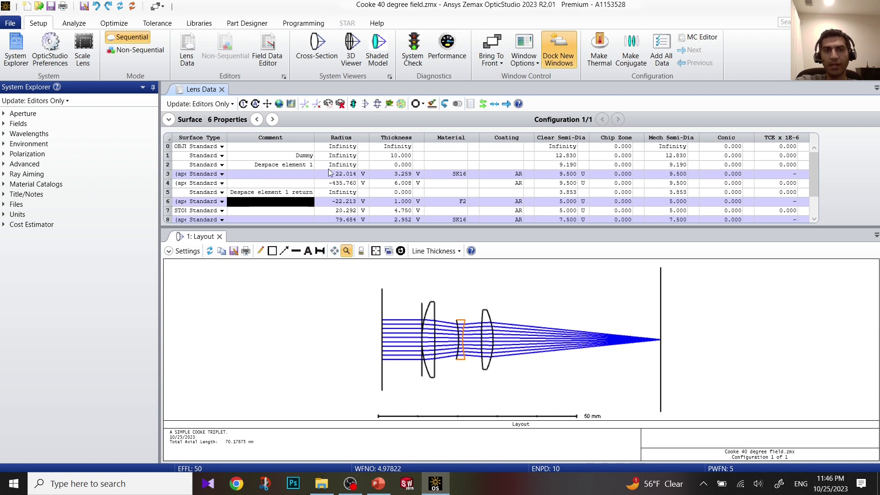
- Apply a Pickup solve to surface 5's thickness, taken from surface 2 with a scale factor of -1
{"action": "left_click", "coordinate": [287, 164]}
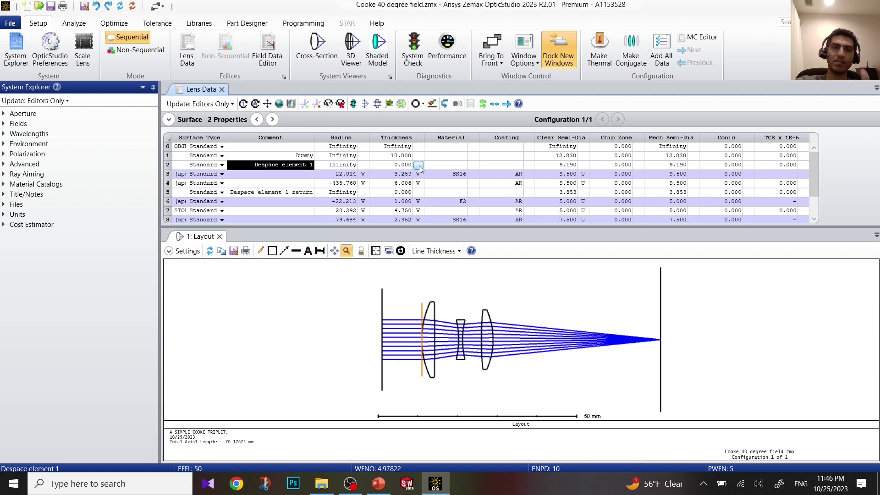
{"action": "left_click", "coordinate": [418, 193]}
{"action": "left_click", "coordinate": [411, 222]}
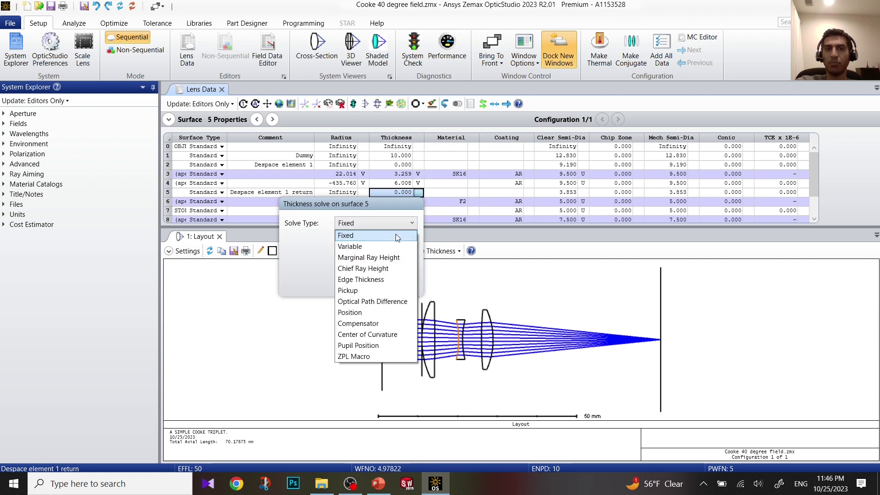
{"action": "left_click", "coordinate": [385, 290]}
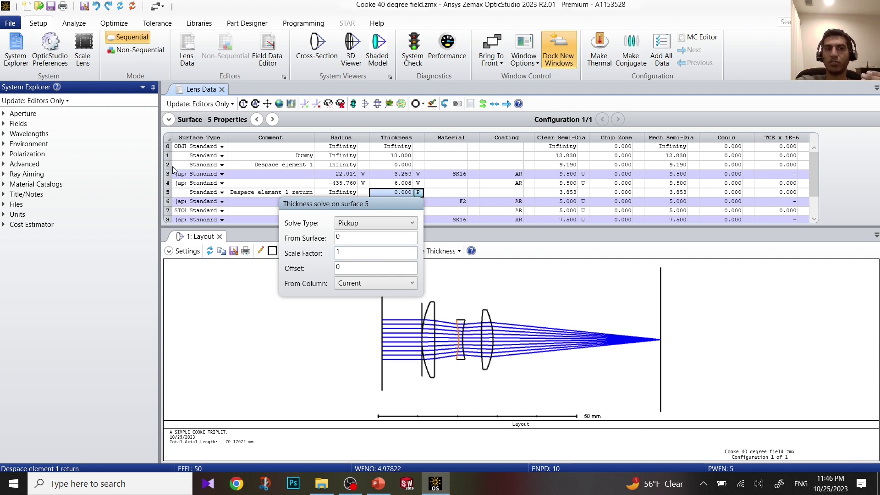
{"action": "double_click", "coordinate": [364, 238]}
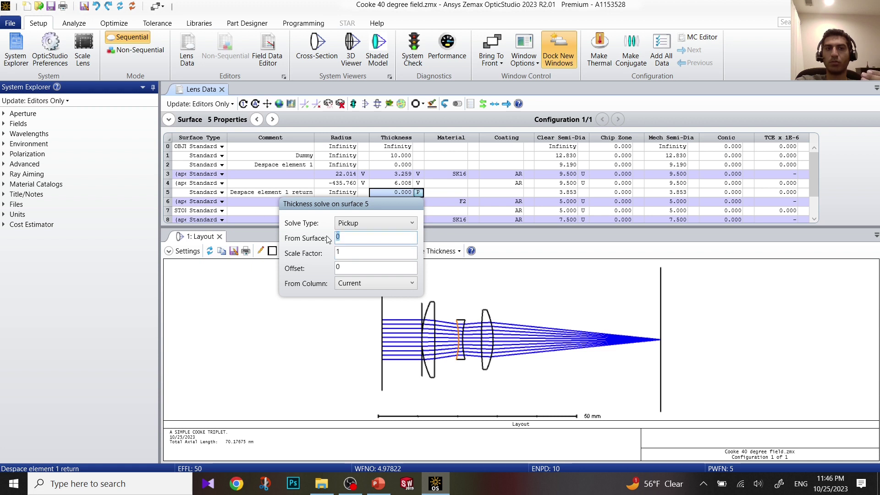
{"action": "type", "text": "2"}
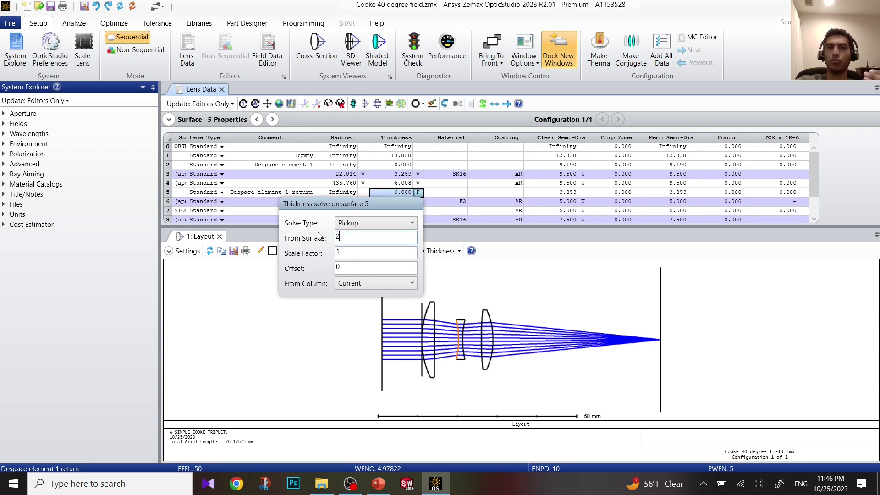
{"action": "double_click", "coordinate": [354, 251]}
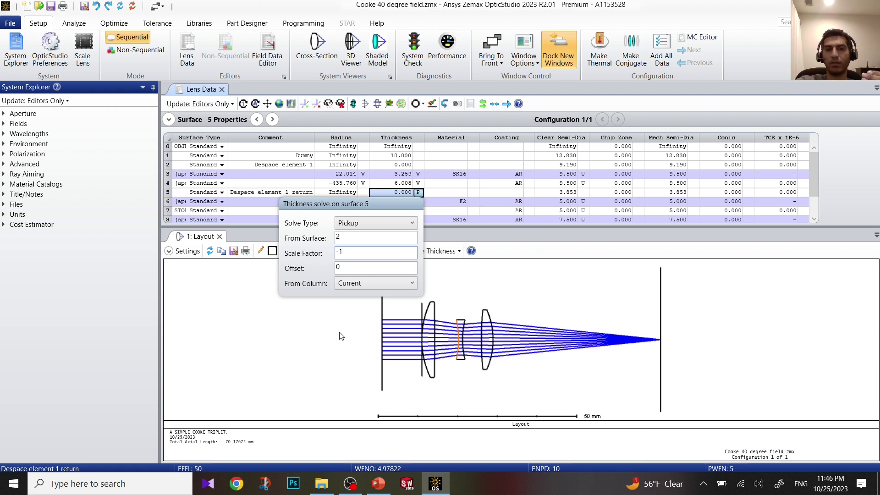
{"action": "left_click", "coordinate": [341, 344]}
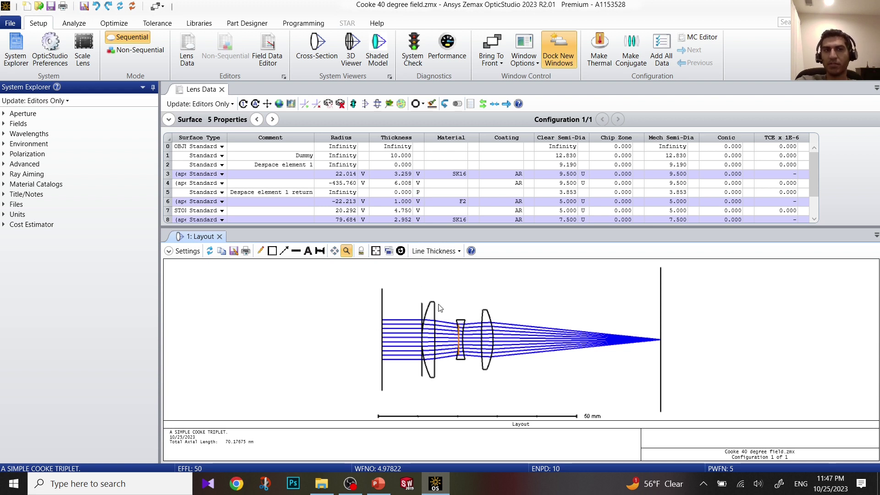
- In surface 2's draw properties, enable Skip Rays To This Surface and Do Not Draw This Surface
{"action": "left_click", "coordinate": [169, 164]}
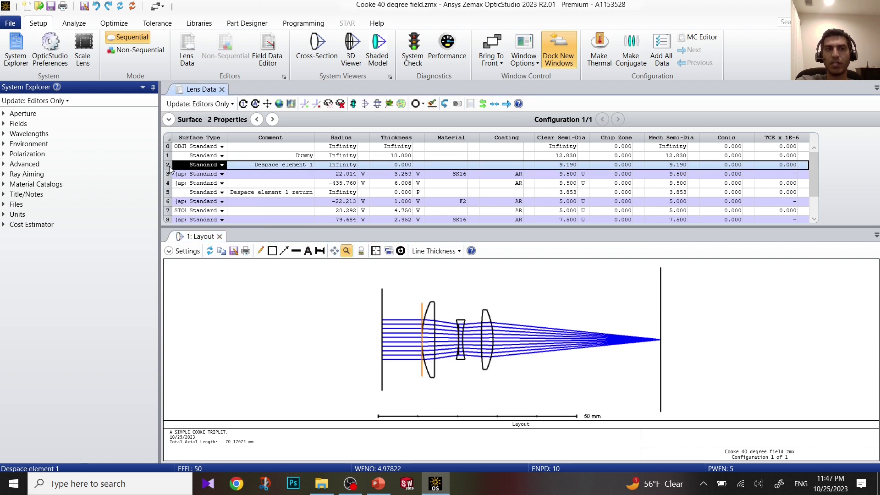
{"action": "left_click", "coordinate": [168, 119]}
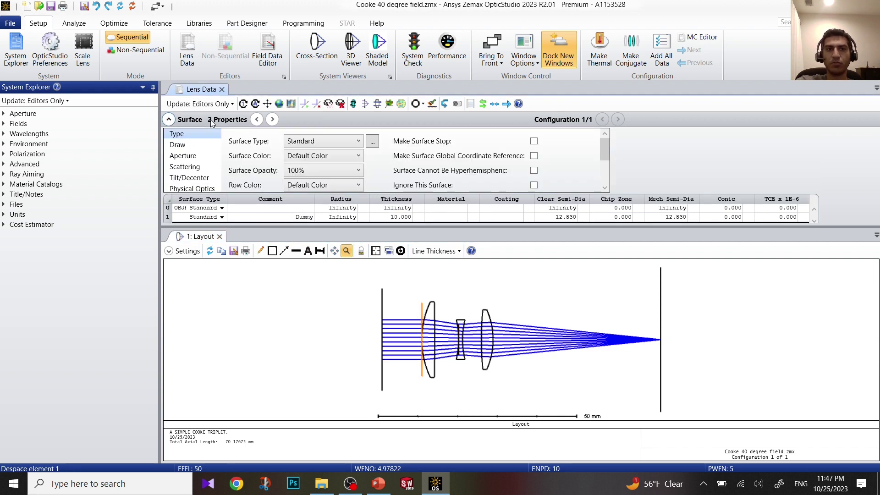
{"action": "left_click_drag", "start_coordinate": [386, 226], "coordinate": [396, 335]}
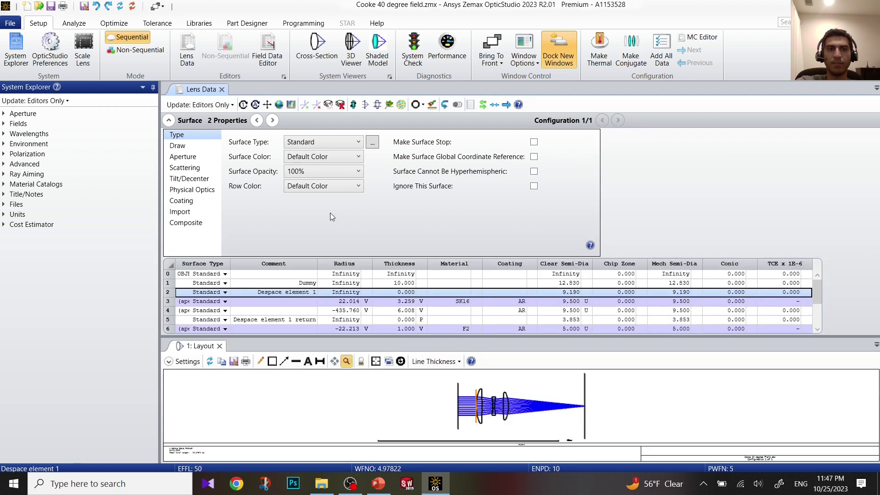
{"action": "left_click", "coordinate": [184, 149]}
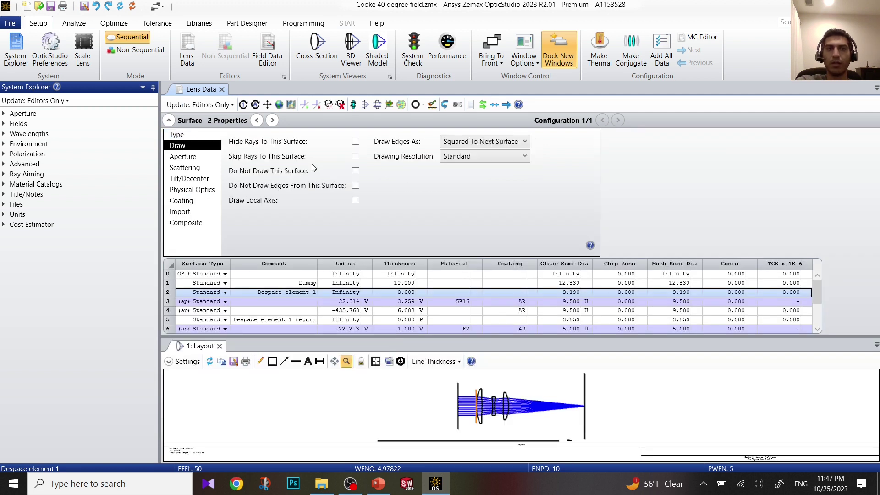
{"action": "left_click", "coordinate": [355, 156]}
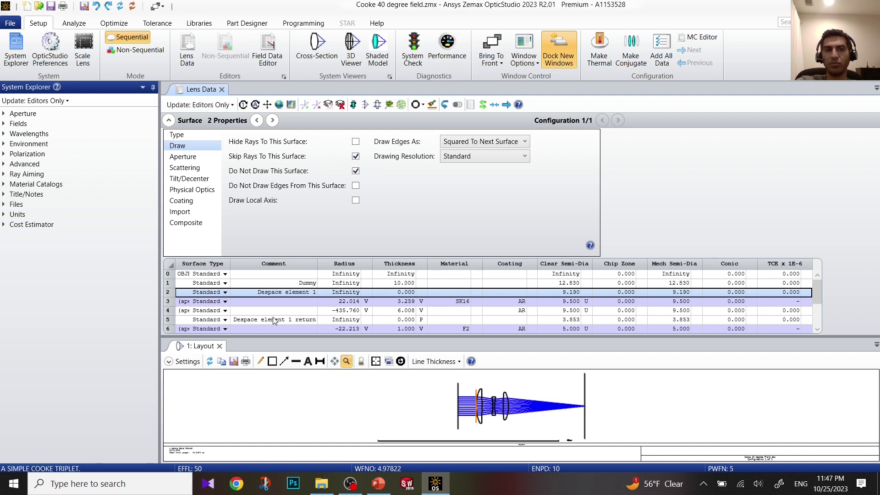
- In surface 5's draw properties, enable Skip Rays To This Surface and Do Not Draw This Surface, and enlarge the layout view
{"action": "left_click", "coordinate": [173, 321]}
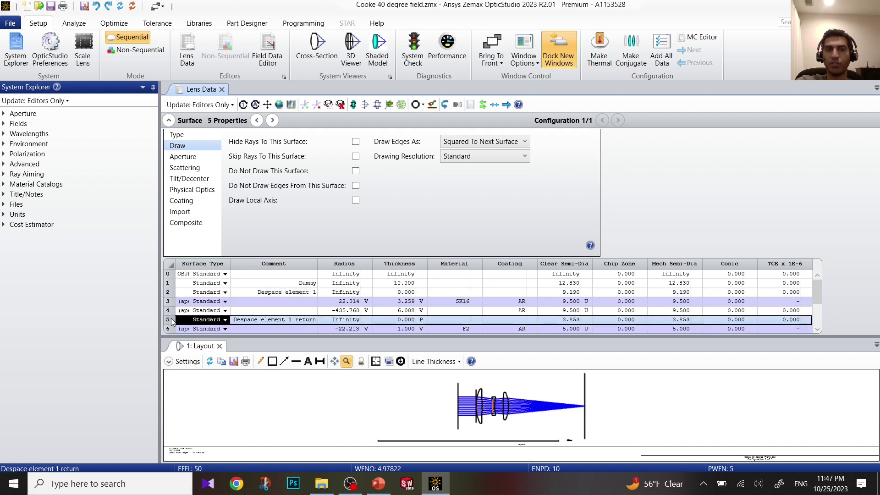
{"action": "left_click", "coordinate": [356, 157]}
{"action": "left_click", "coordinate": [356, 171]}
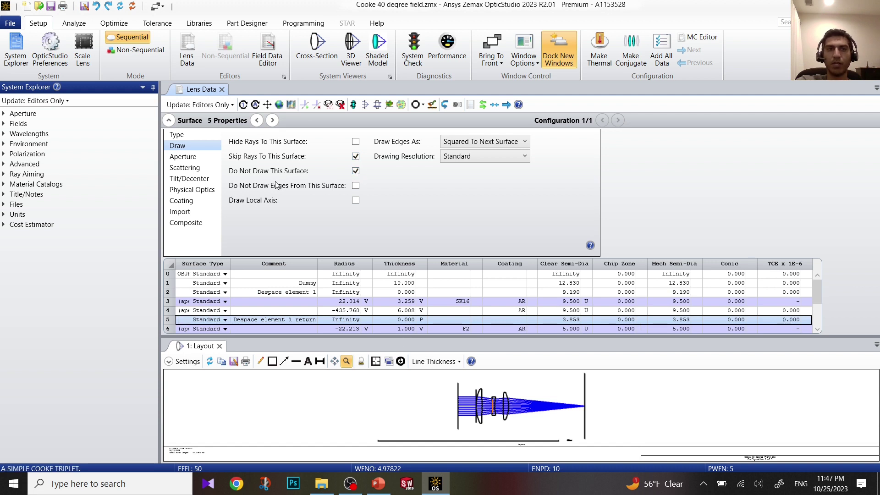
{"action": "left_click", "coordinate": [168, 120]}
{"action": "left_click_drag", "start_coordinate": [431, 337], "coordinate": [434, 209]}
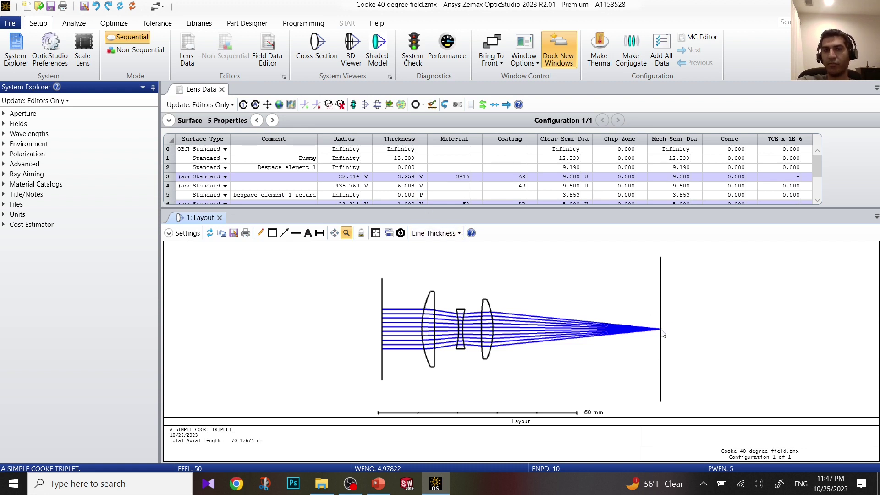
- Insert a surface directly after the last lens's rear surface (surface 9) and set its comment to "Dummy"
{"action": "scroll", "coordinate": [328, 193], "scroll_direction": "down", "scroll_amount": 2}
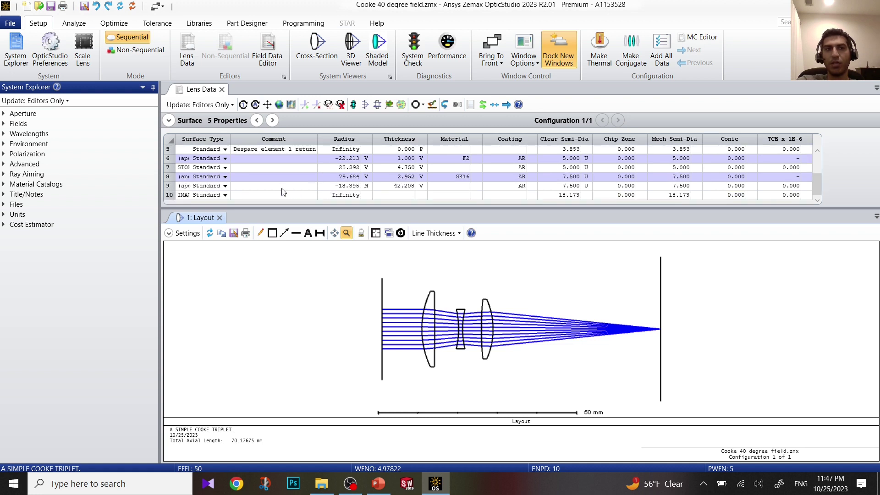
{"action": "left_click", "coordinate": [173, 187]}
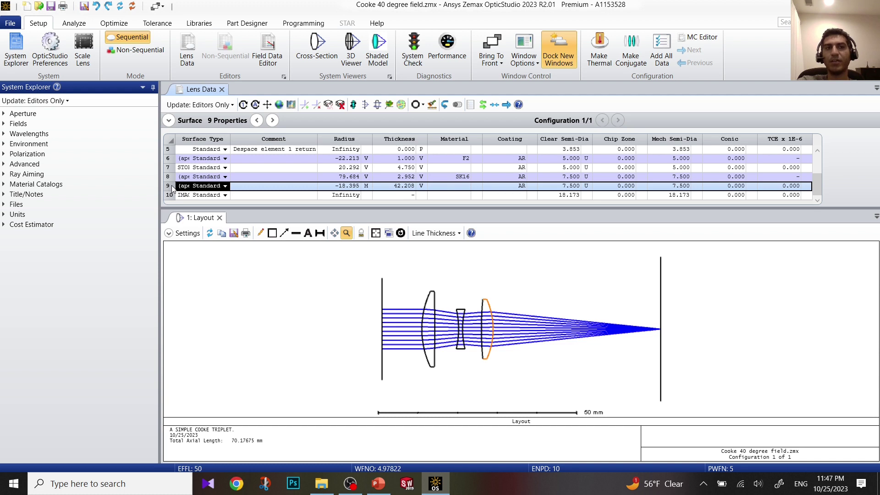
{"action": "right_click", "coordinate": [174, 189]}
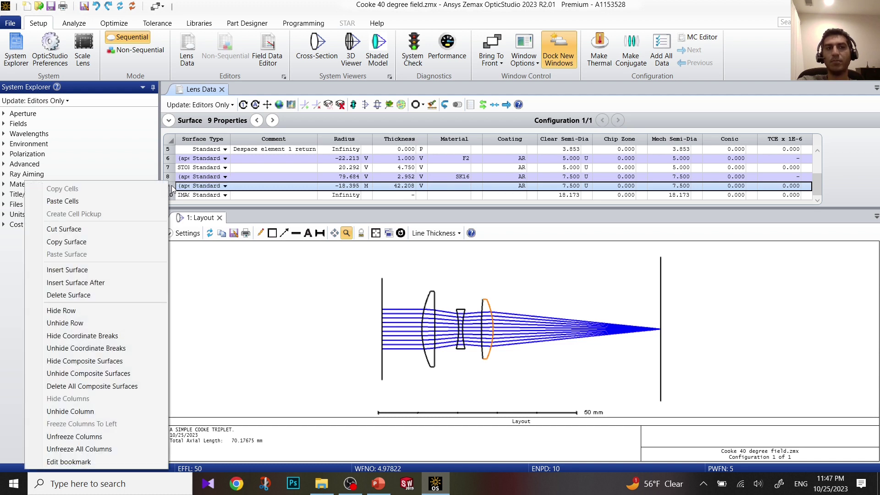
{"action": "left_click", "coordinate": [128, 284]}
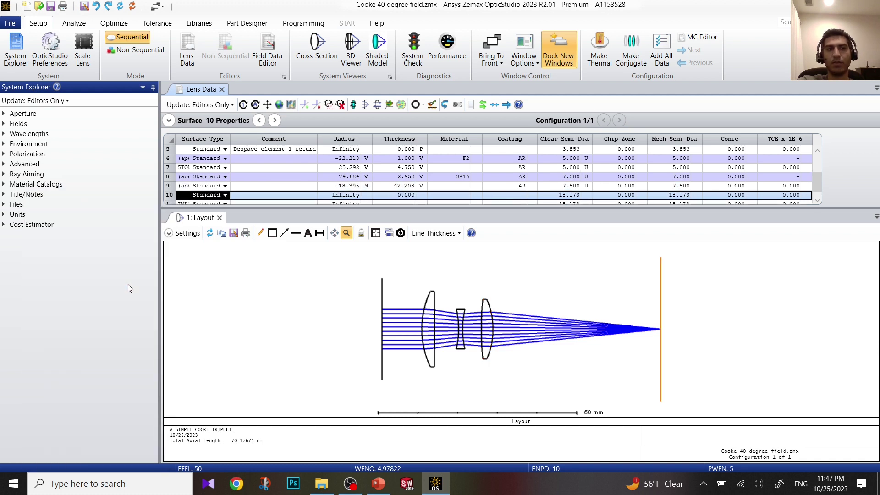
{"action": "left_click", "coordinate": [287, 195]}
{"action": "type", "text": "Dummy"}
{"action": "key", "text": "Return"}
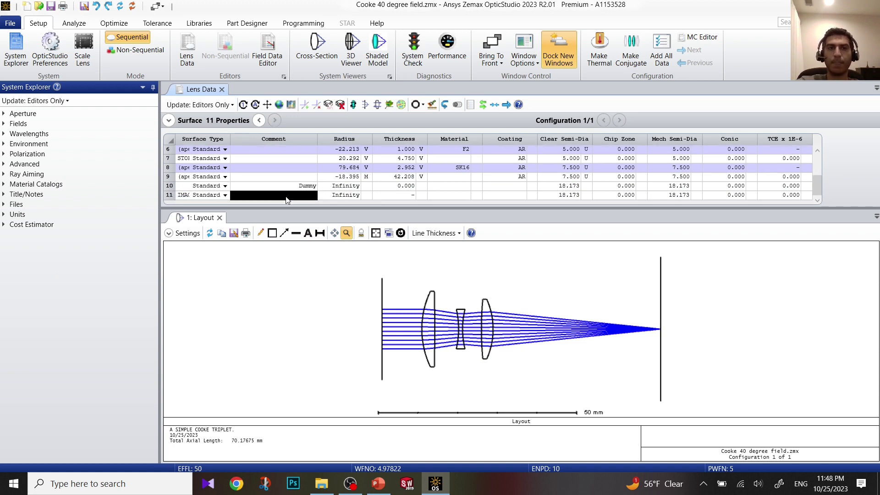
{"action": "left_click", "coordinate": [322, 318]}
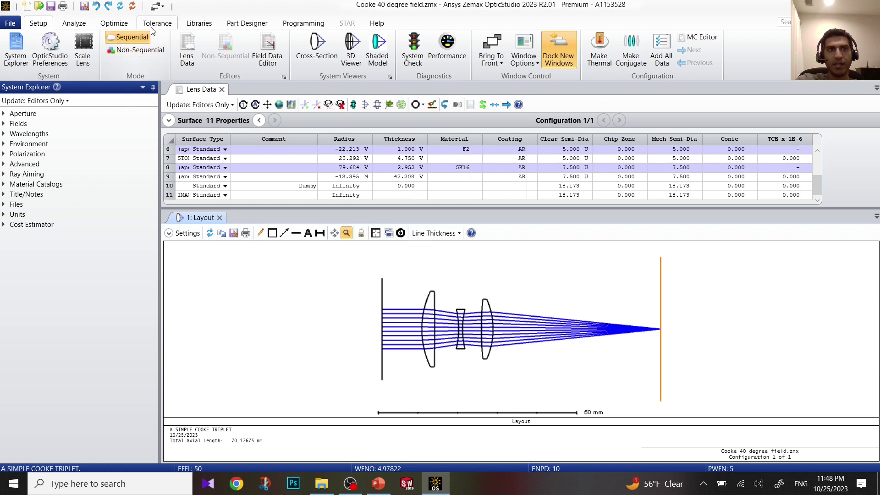
- Run Quick Focus on the system using Spot Size Radial with Use Centroid enabled
{"action": "left_click", "coordinate": [113, 23]}
{"action": "left_click", "coordinate": [21, 49]}
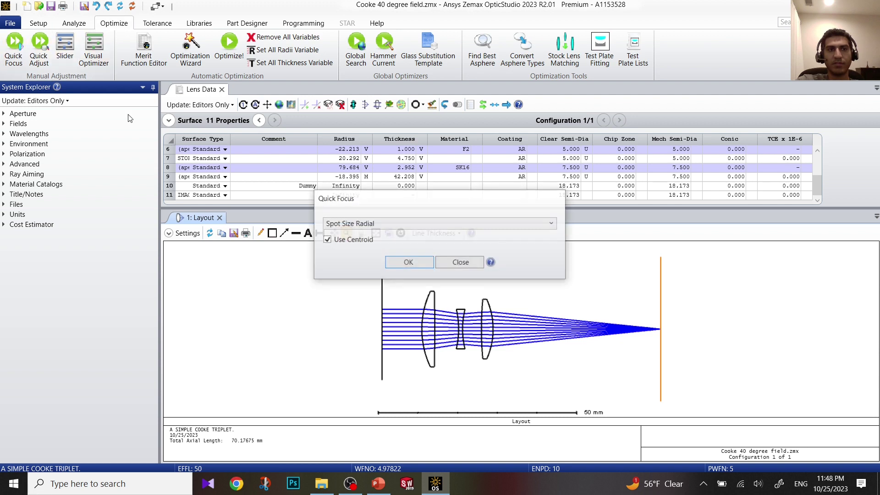
{"action": "left_click", "coordinate": [411, 262]}
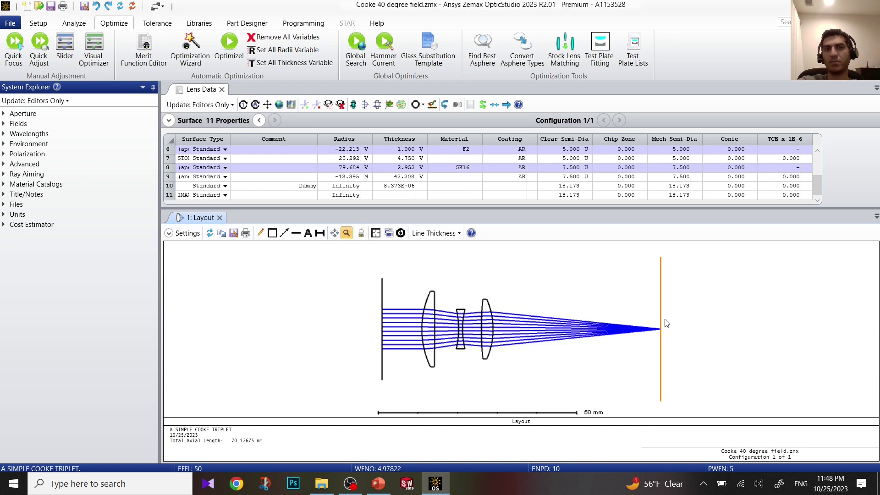
- Set the thickness of surface 2, Despace element 1, to 2
{"action": "scroll", "coordinate": [284, 184], "scroll_direction": "up", "scroll_amount": 2}
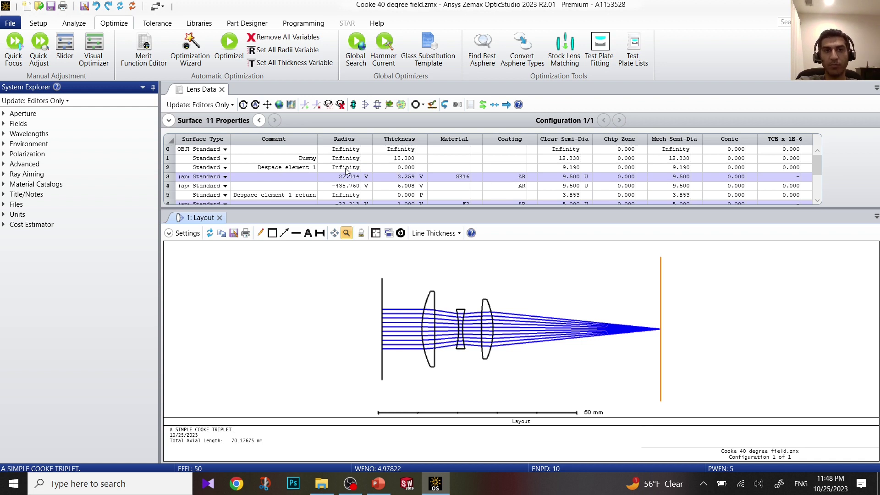
{"action": "left_click", "coordinate": [401, 170]}
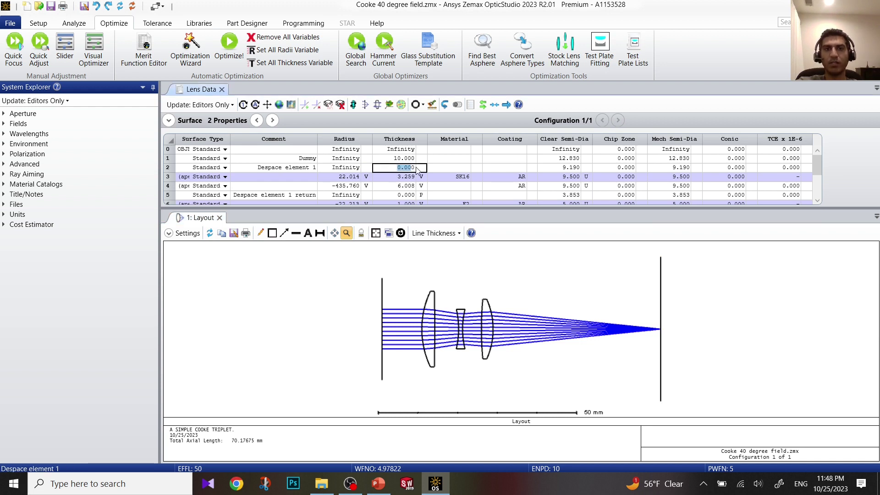
{"action": "type", "text": "2"}
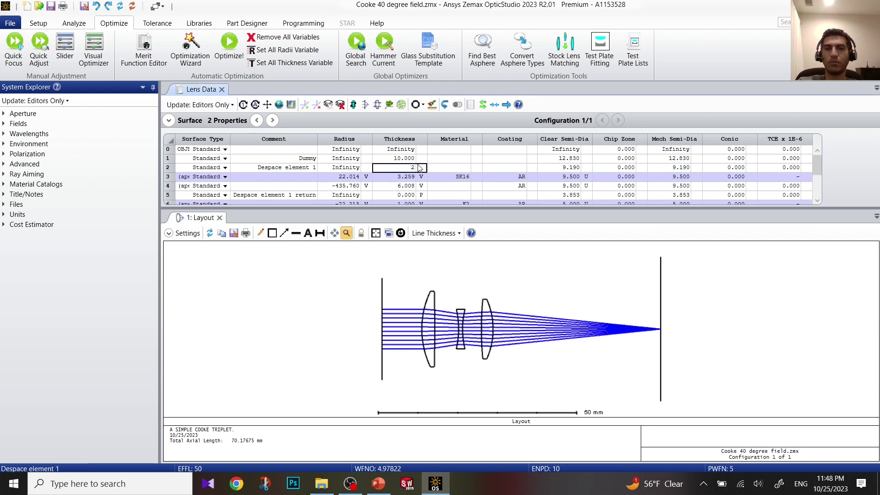
{"action": "key", "text": "Return"}
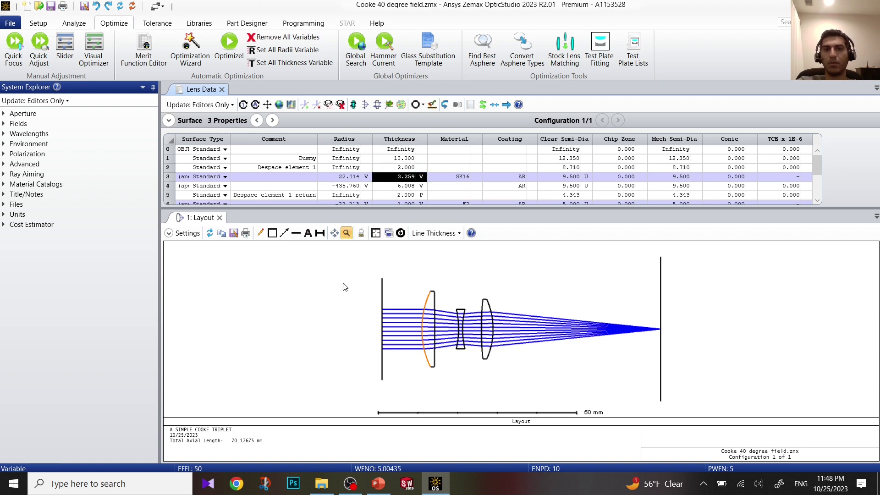
{"action": "left_click", "coordinate": [333, 298]}
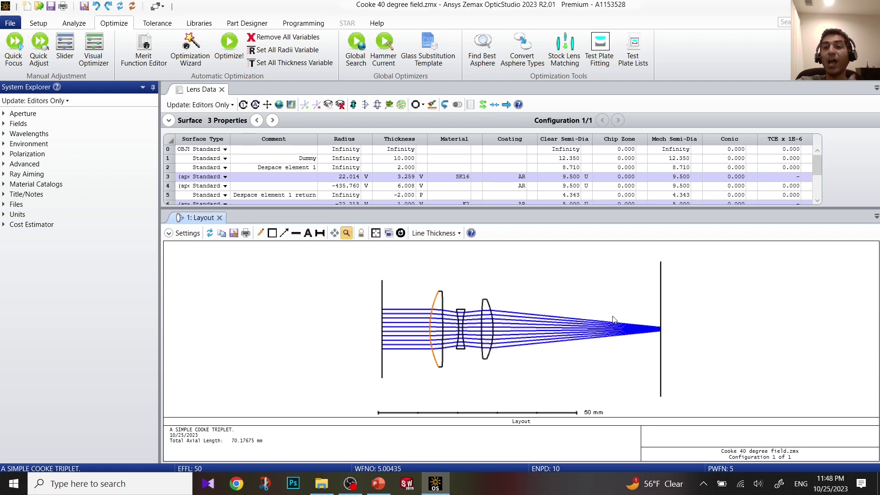
- Apply a Marginal Ray Height solve to dummy surface 10's thickness with height 0 and pupil zone 0, and refocus the system with Quick Focus
{"action": "scroll", "coordinate": [451, 191], "scroll_direction": "down", "scroll_amount": 2}
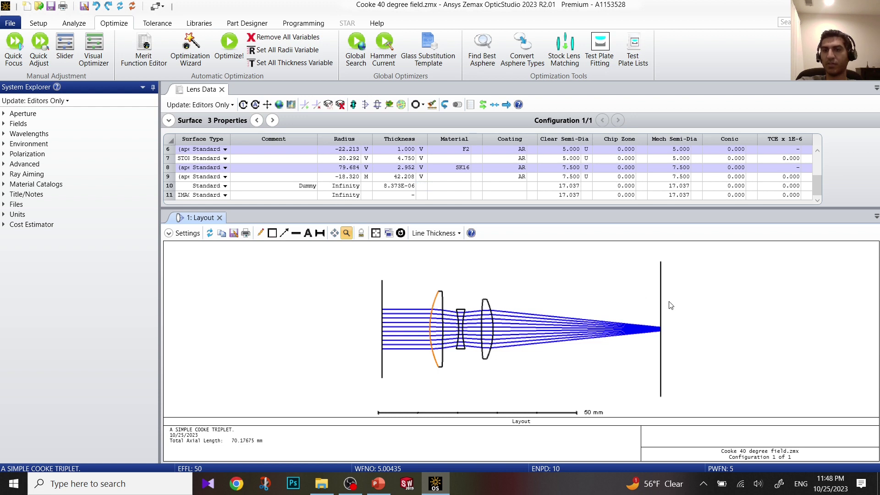
{"action": "left_click", "coordinate": [422, 186]}
{"action": "left_click", "coordinate": [396, 217]}
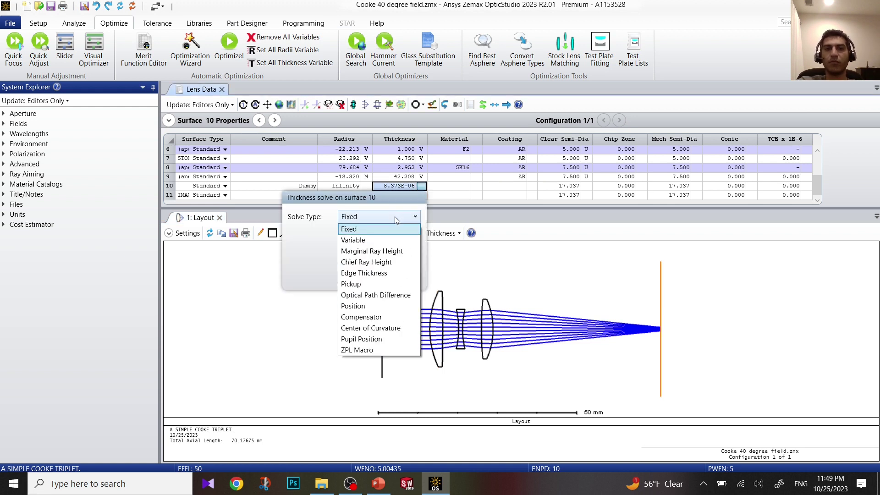
{"action": "left_click", "coordinate": [385, 252]}
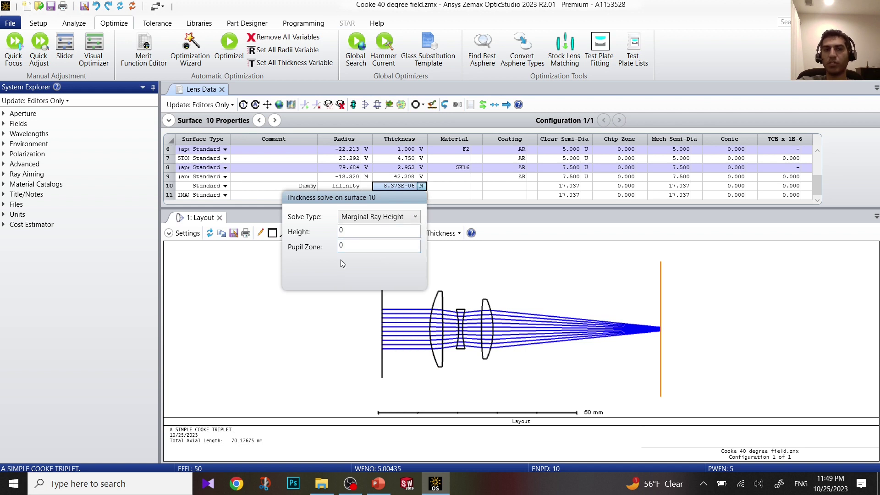
{"action": "left_click", "coordinate": [334, 309]}
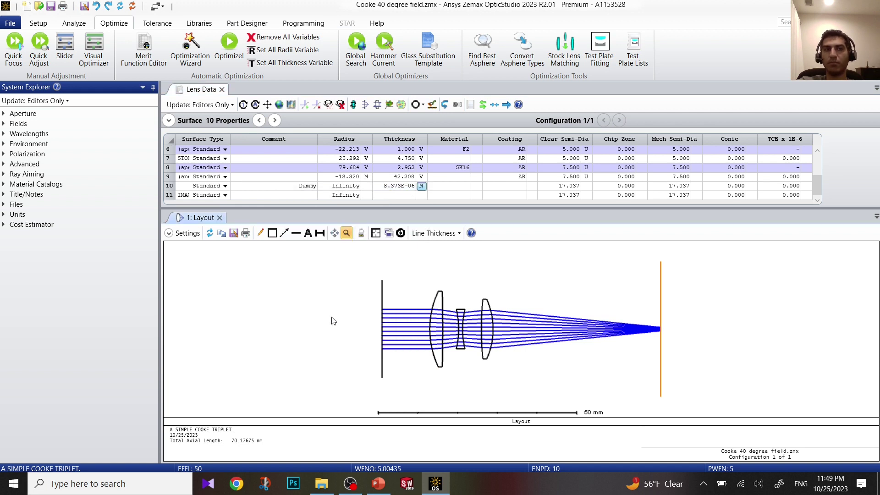
{"action": "left_click", "coordinate": [14, 46]}
{"action": "left_click", "coordinate": [401, 263]}
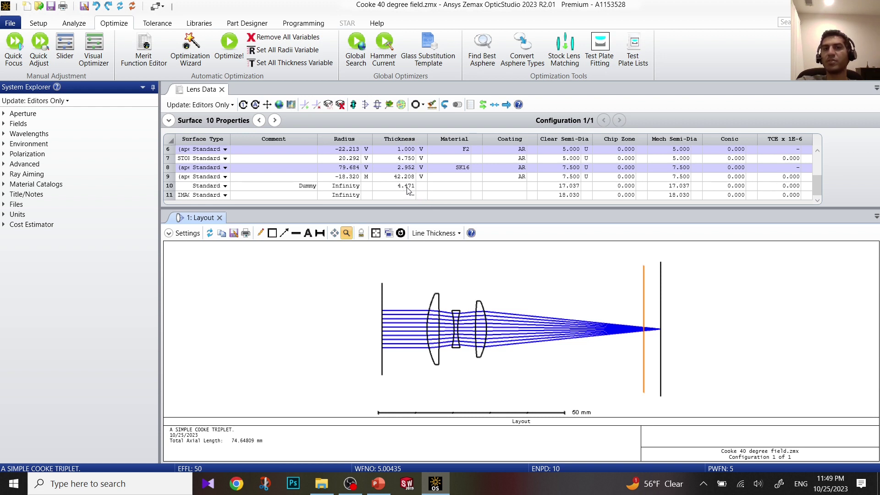
- Set the thickness of surface 2, Despace element 1, to -1
{"action": "scroll", "coordinate": [389, 173], "scroll_direction": "up", "scroll_amount": 2}
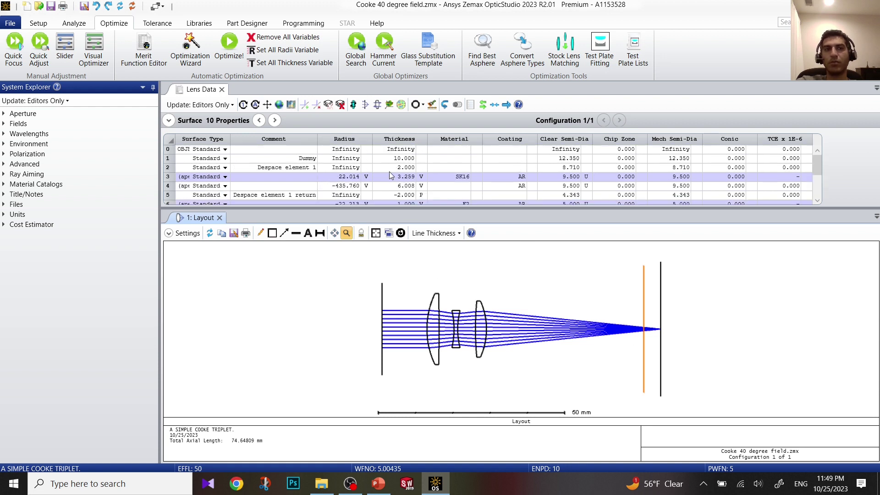
{"action": "left_click", "coordinate": [411, 168]}
{"action": "left_click", "coordinate": [415, 169]}
{"action": "key", "text": "BackSpace"}
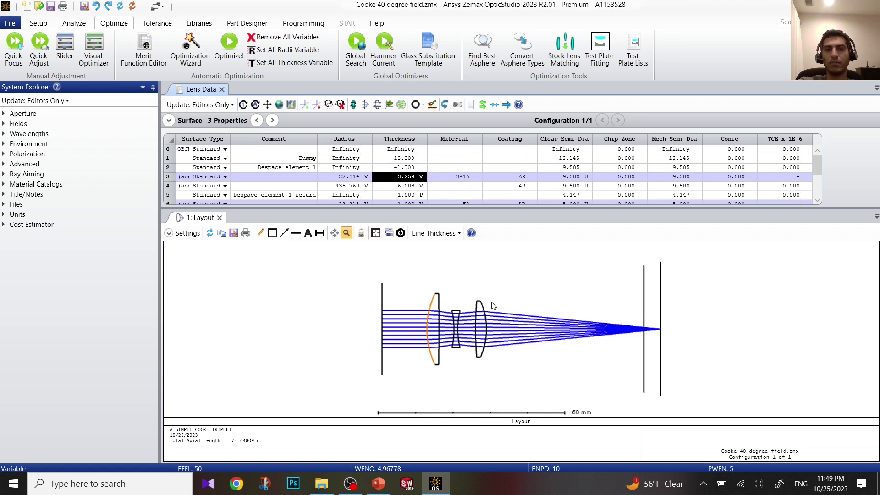
{"action": "key", "text": "Return"}
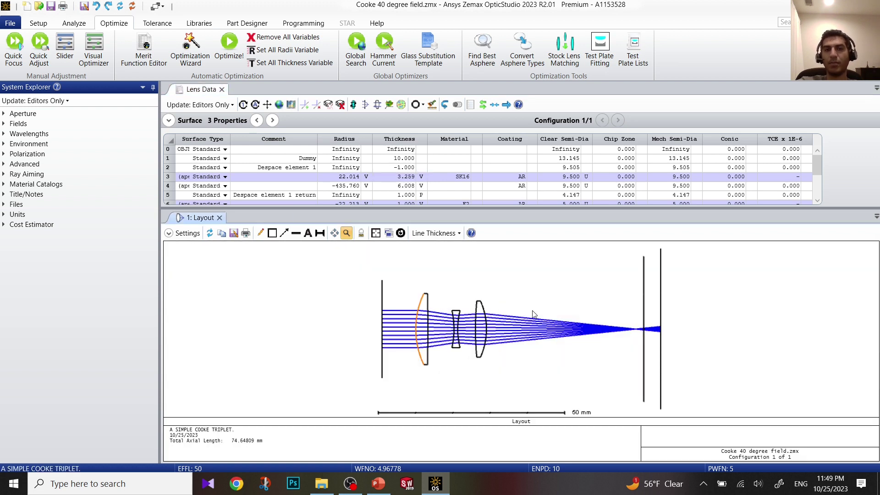
- Reapply the Marginal Ray Height solve to dummy surface 10's thickness and run Quick Focus with Spot Size Radial and Use Centroid
{"action": "scroll", "coordinate": [438, 195], "scroll_direction": "down", "scroll_amount": 2}
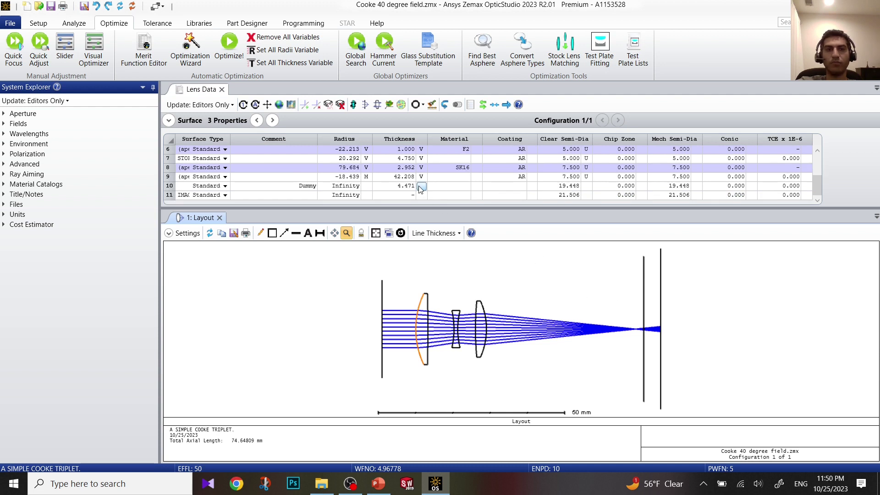
{"action": "left_click", "coordinate": [420, 186]}
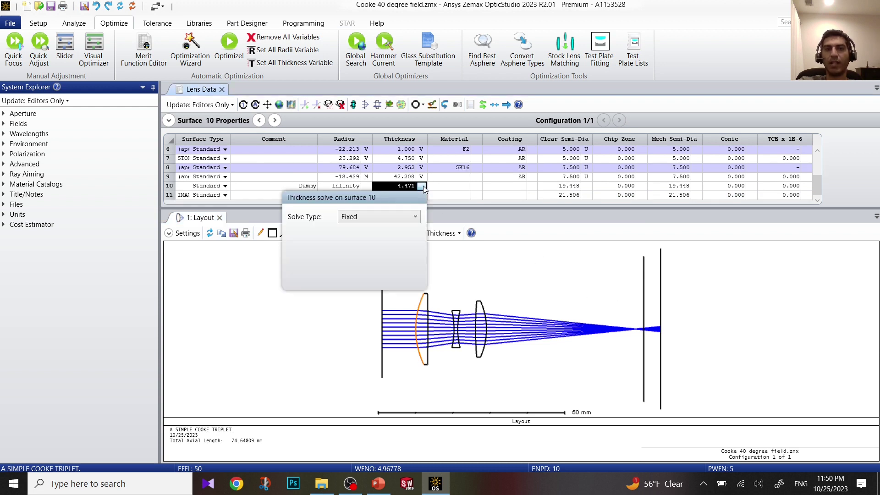
{"action": "left_click", "coordinate": [408, 217]}
{"action": "left_click", "coordinate": [394, 256]}
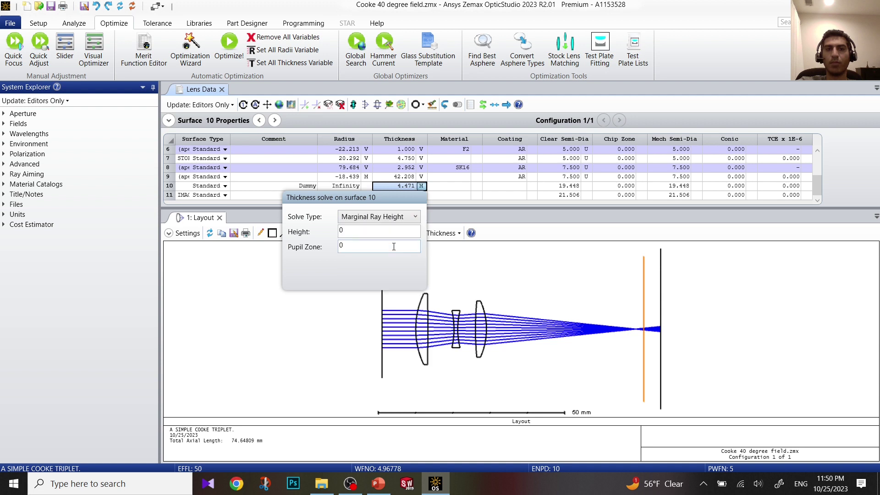
{"action": "left_click", "coordinate": [326, 328]}
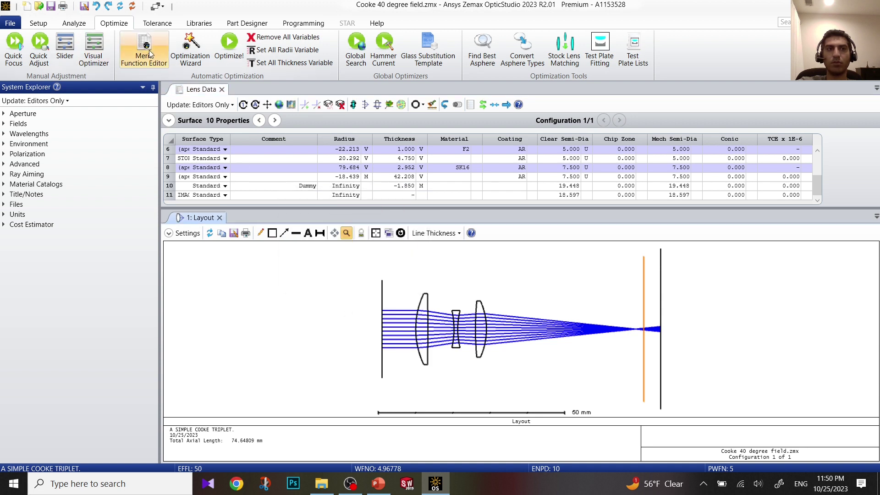
{"action": "left_click", "coordinate": [13, 44]}
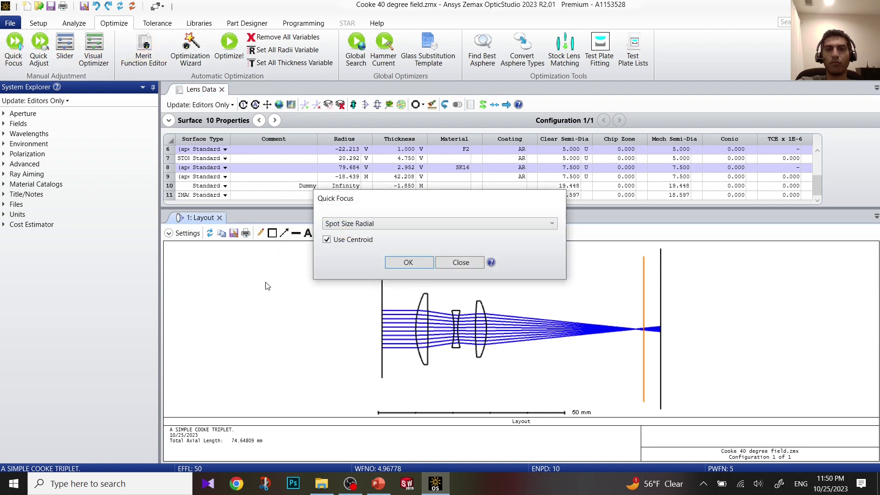
{"action": "left_click", "coordinate": [414, 261]}
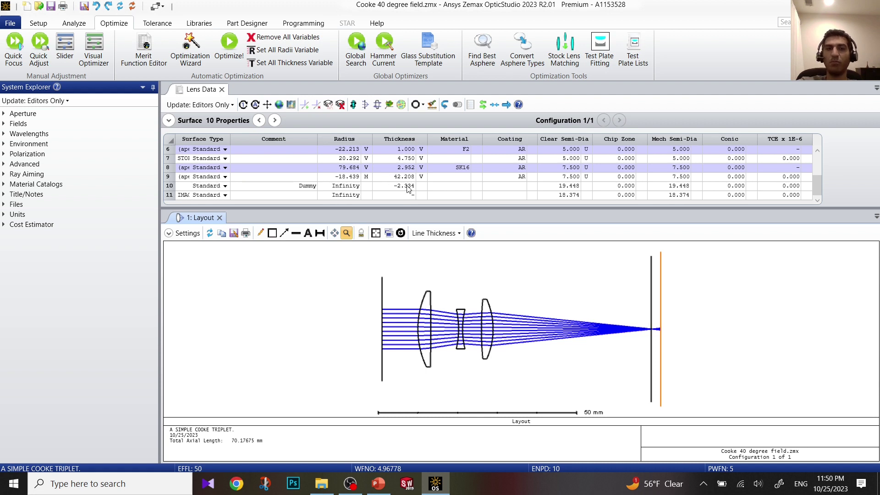
- Set the thickness of surface 2, Despace element 1, to 0
{"action": "scroll", "coordinate": [407, 189], "scroll_direction": "up", "scroll_amount": 1}
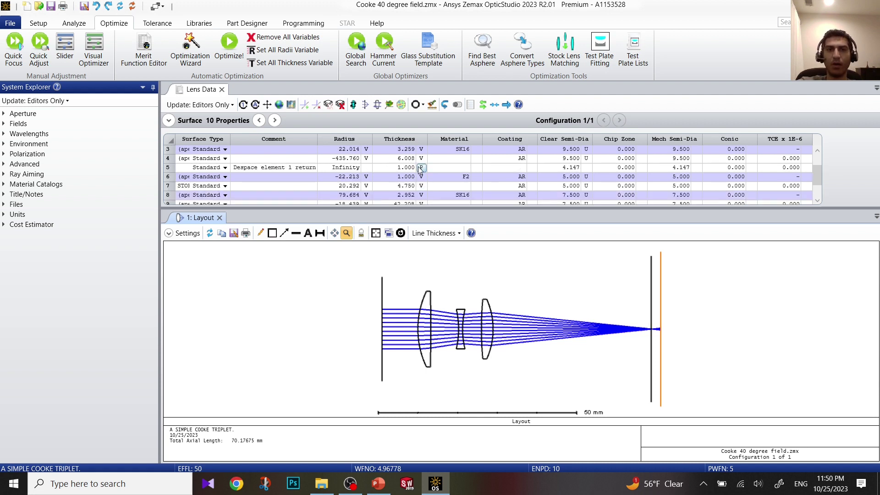
{"action": "scroll", "coordinate": [409, 171], "scroll_direction": "up", "scroll_amount": 1}
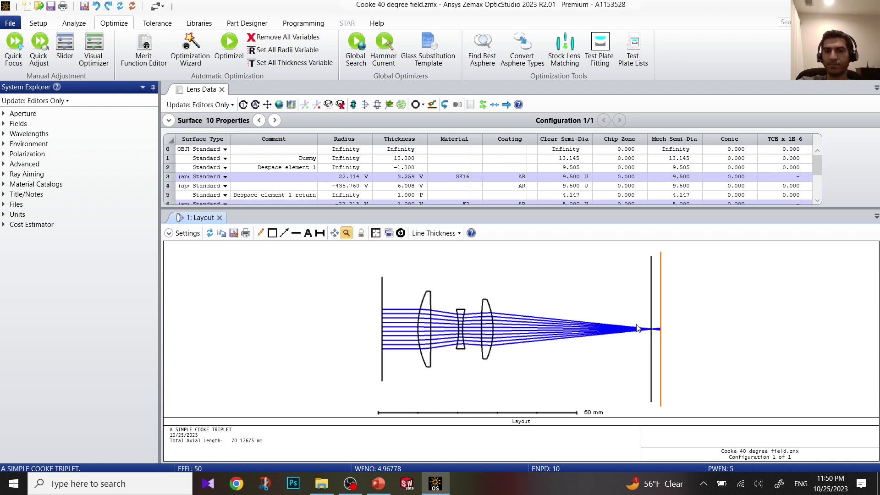
{"action": "scroll", "coordinate": [456, 179], "scroll_direction": "down", "scroll_amount": 2}
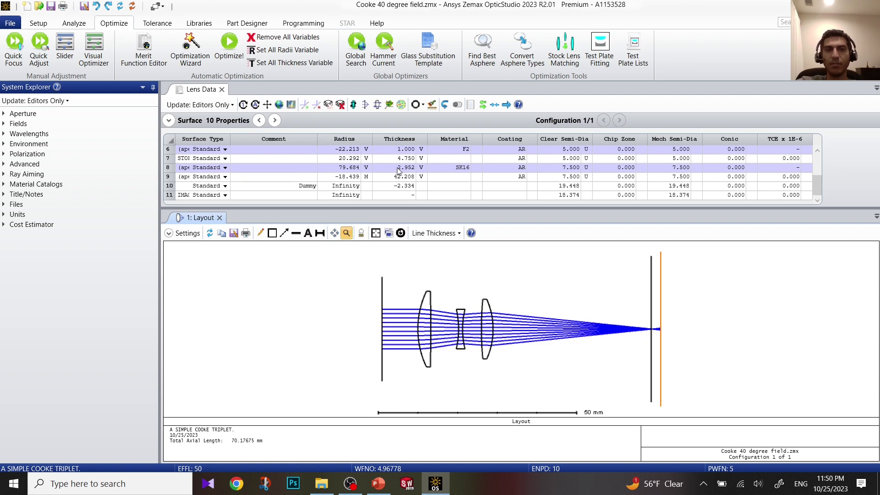
{"action": "scroll", "coordinate": [398, 171], "scroll_direction": "up", "scroll_amount": 2}
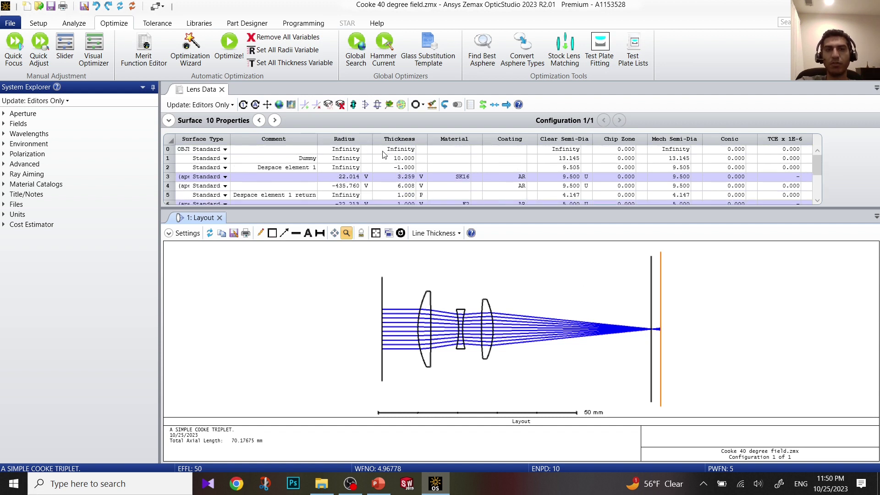
{"action": "double_click", "coordinate": [404, 168]}
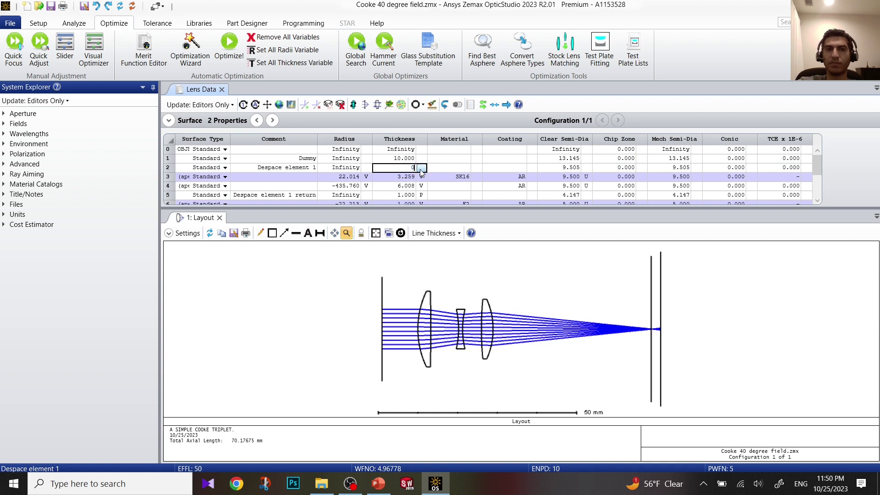
{"action": "type", "text": "0"}
{"action": "key", "text": "Return"}
{"action": "left_click", "coordinate": [351, 309]}
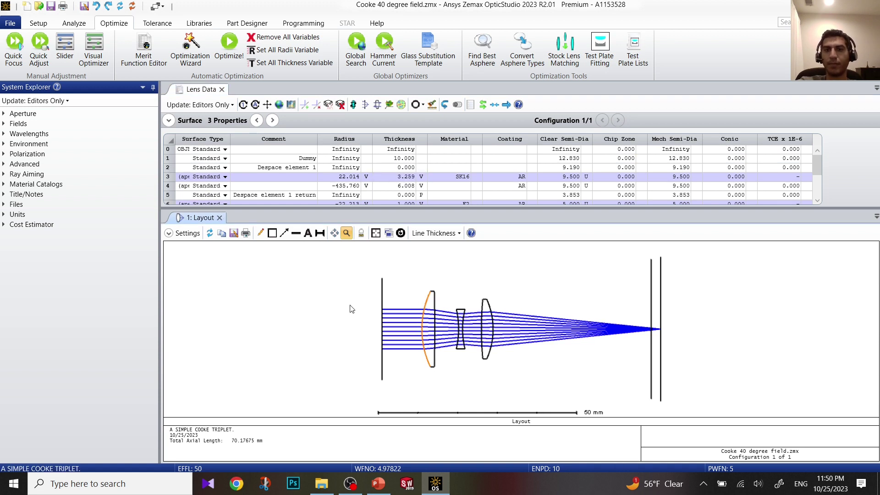
- Apply a Marginal Ray Height solve to dummy surface 10's thickness and refocus with Quick Focus using Spot Size Radial and Use Centroid
{"action": "scroll", "coordinate": [418, 174], "scroll_direction": "down", "scroll_amount": 2}
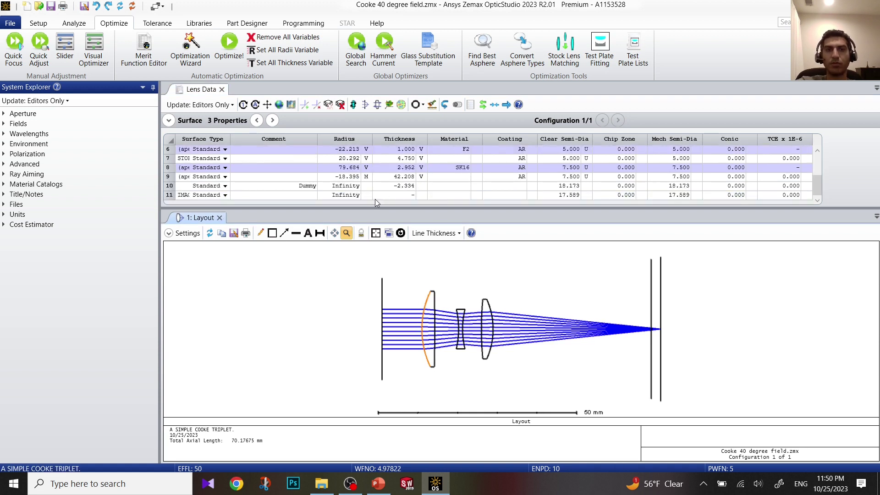
{"action": "left_click", "coordinate": [421, 186]}
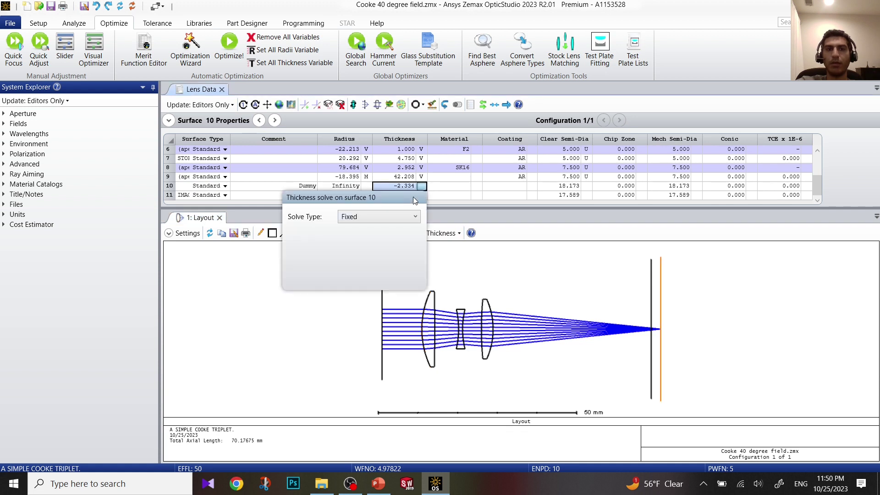
{"action": "left_click", "coordinate": [400, 217]}
{"action": "left_click", "coordinate": [389, 252]}
{"action": "left_click", "coordinate": [336, 321]}
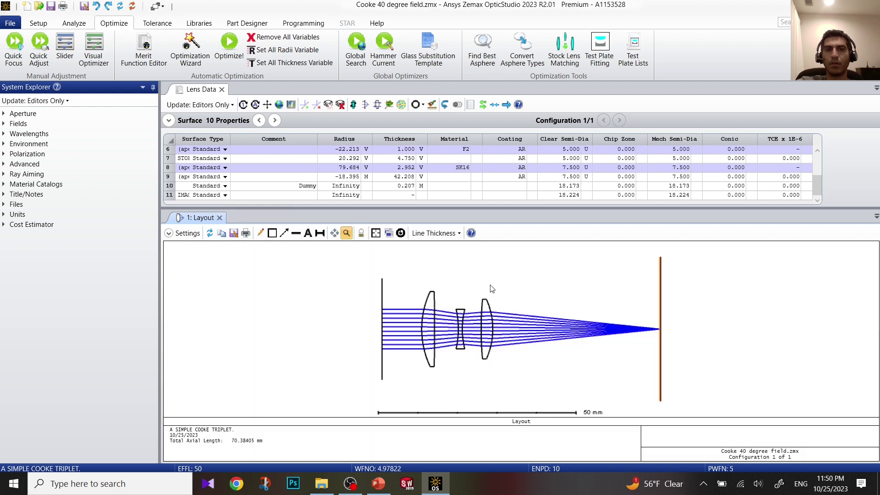
{"action": "left_click", "coordinate": [15, 48]}
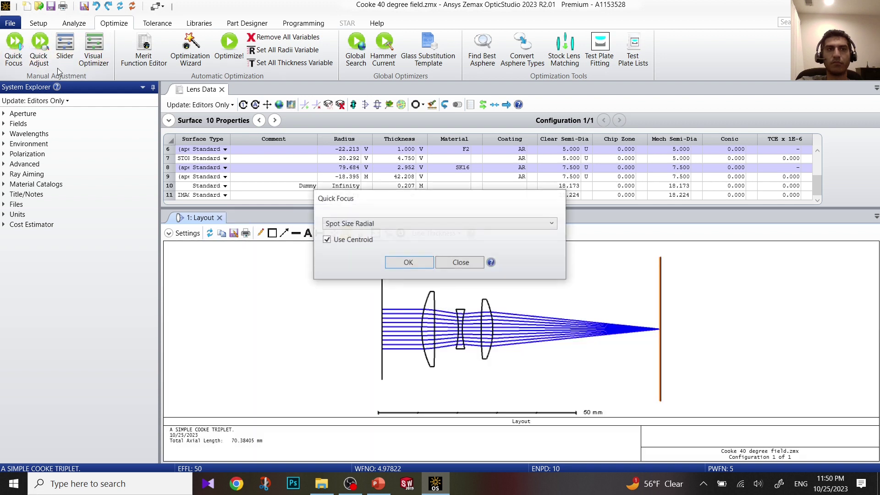
{"action": "left_click", "coordinate": [414, 261]}
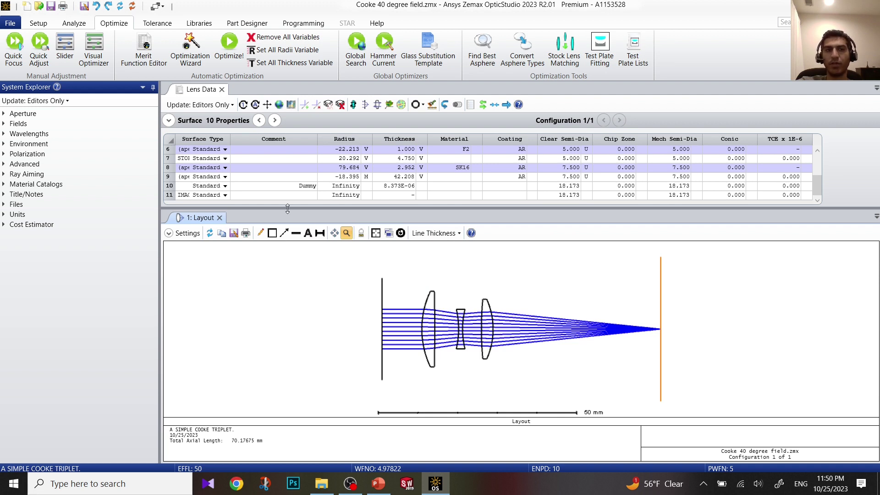
- Insert a new surface 8 directly before the third lens and comment it "Despace element 3"
{"action": "left_click", "coordinate": [167, 168]}
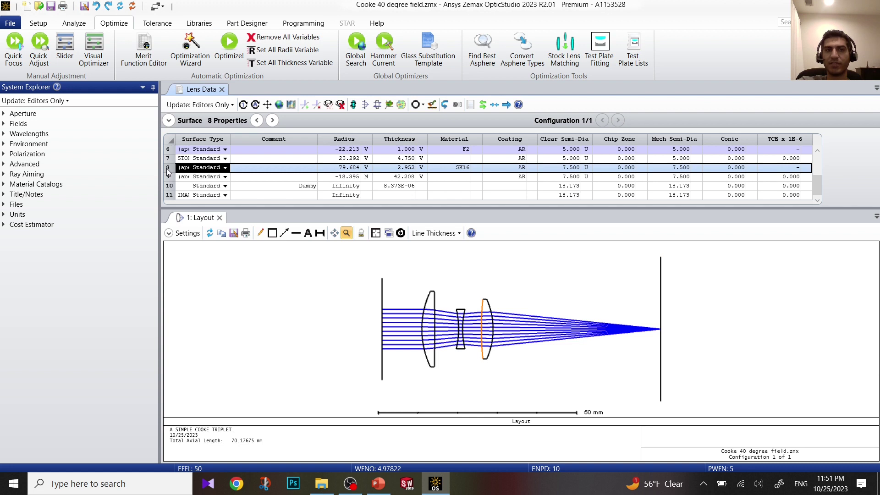
{"action": "left_click", "coordinate": [167, 175]}
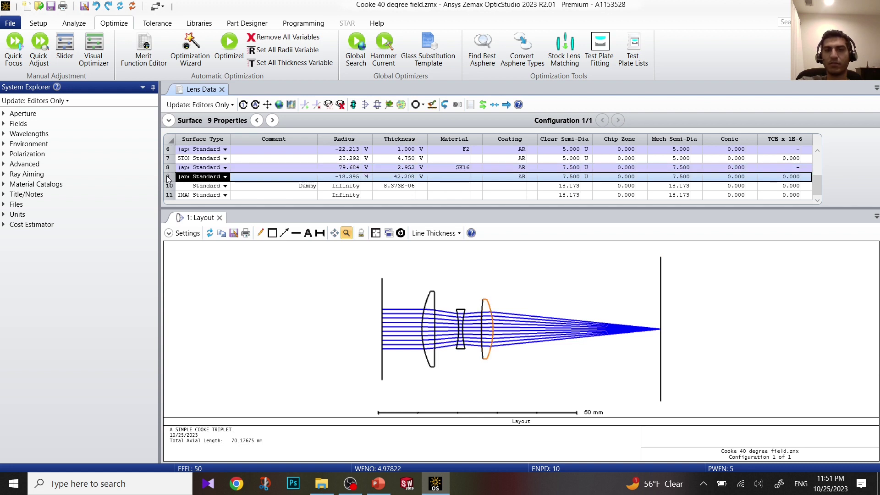
{"action": "left_click", "coordinate": [167, 168]}
{"action": "right_click", "coordinate": [168, 168]}
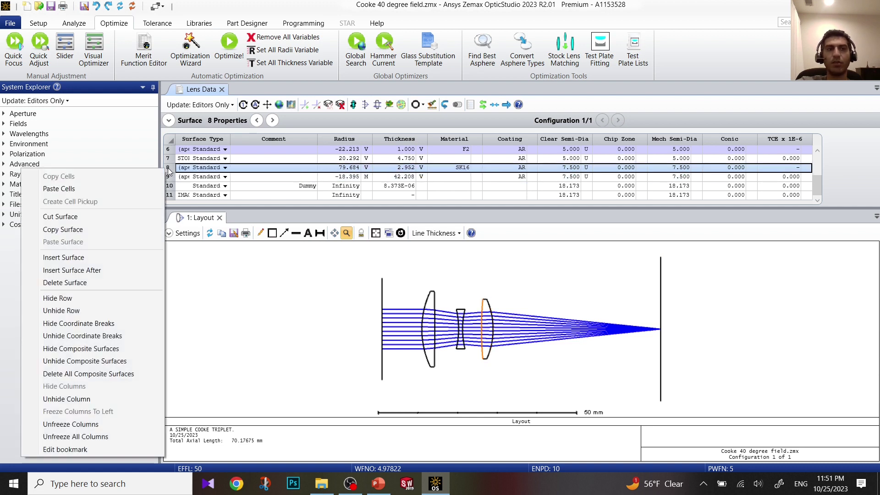
{"action": "left_click", "coordinate": [99, 258]}
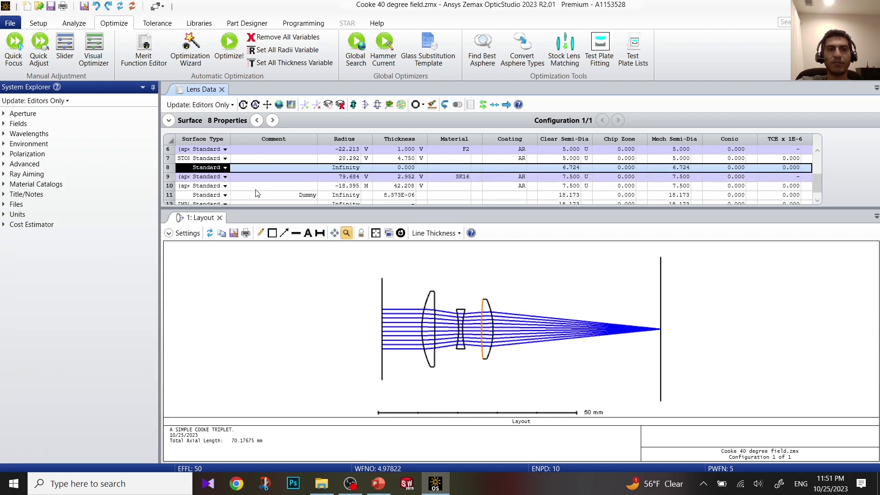
{"action": "left_click", "coordinate": [277, 168]}
{"action": "type", "text": "Despace element 3"}
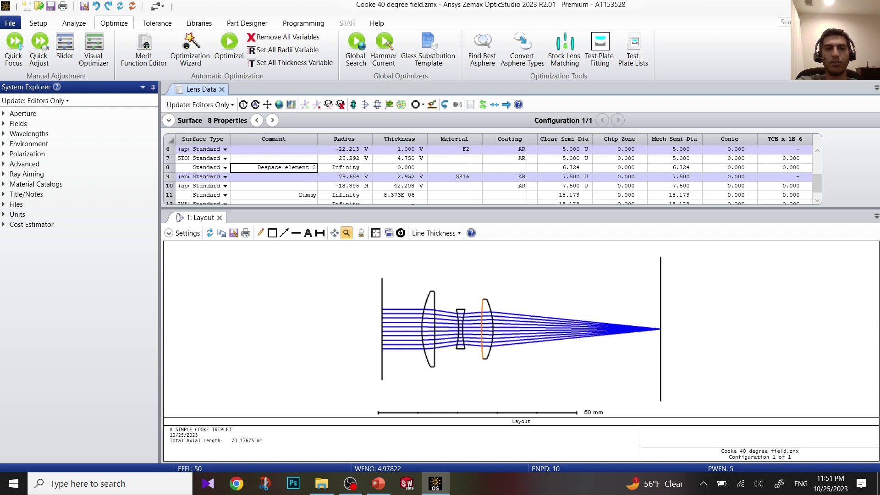
- Insert a surface after surface 10, the rear of the third lens, and comment it "Despace element 3 return"
{"action": "left_click", "coordinate": [169, 186]}
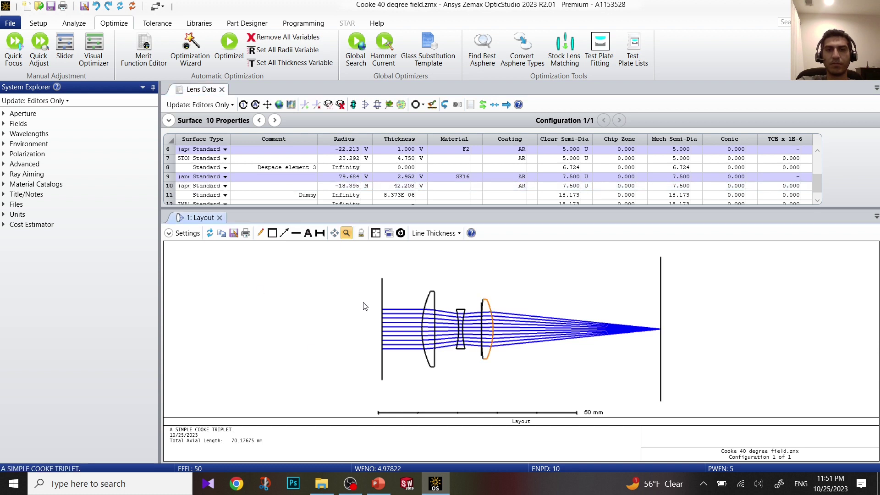
{"action": "left_click", "coordinate": [169, 188]}
{"action": "left_click", "coordinate": [168, 177]}
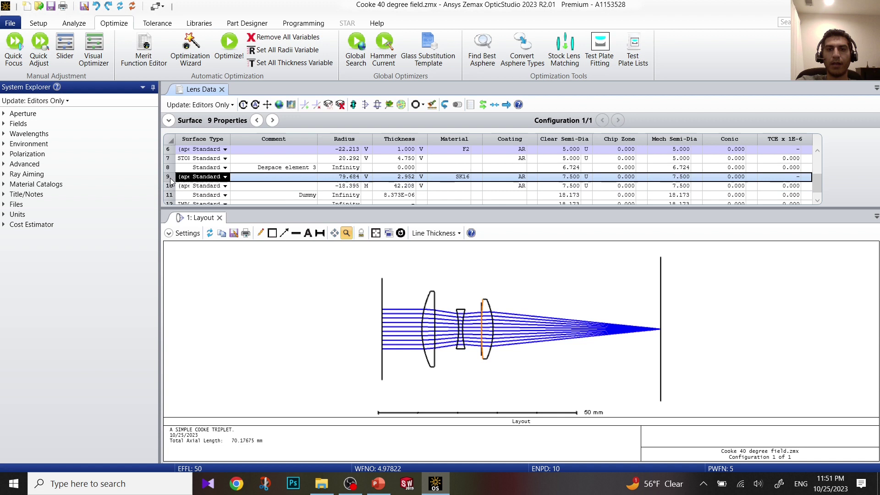
{"action": "left_click", "coordinate": [173, 187]}
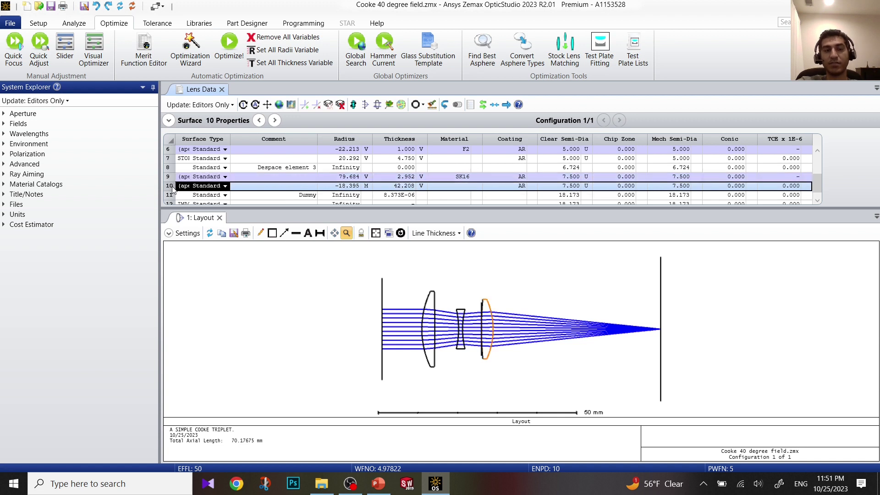
{"action": "right_click", "coordinate": [170, 188]}
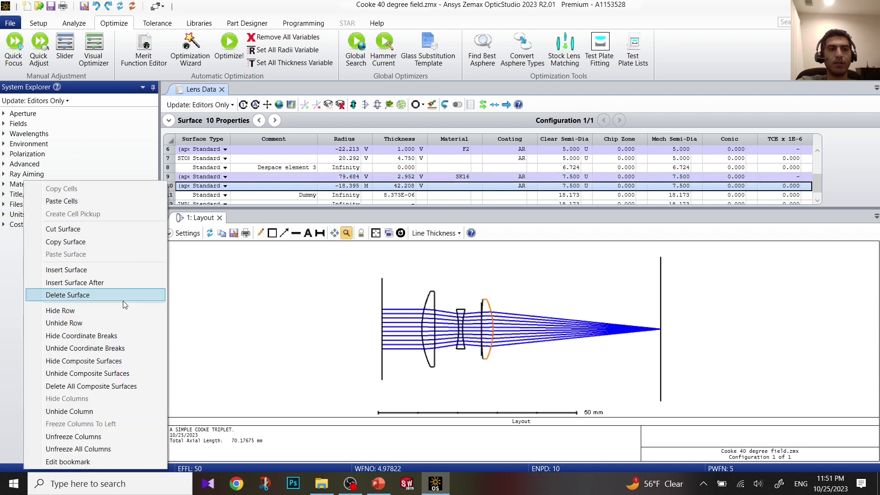
{"action": "left_click", "coordinate": [116, 284]}
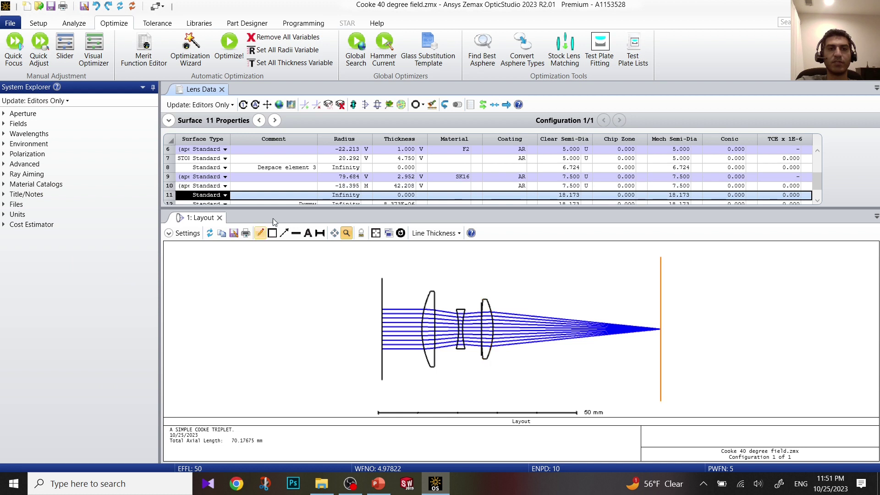
{"action": "double_click", "coordinate": [285, 196]}
{"action": "type", "text": "Despace element 3 return"}
{"action": "key", "text": "Return"}
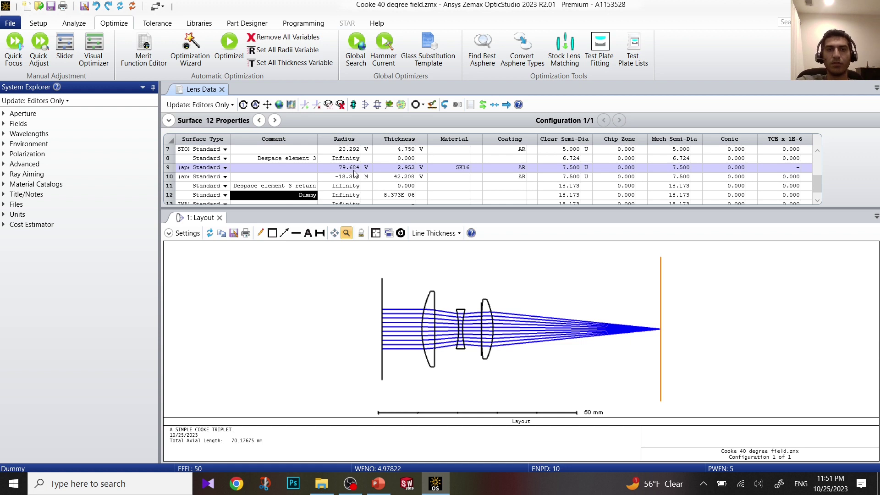
- Apply a Pickup solve to surface 11's thickness from surface 8 with scale factor -1 and offset 0
{"action": "left_click", "coordinate": [421, 187]}
{"action": "left_click", "coordinate": [391, 218]}
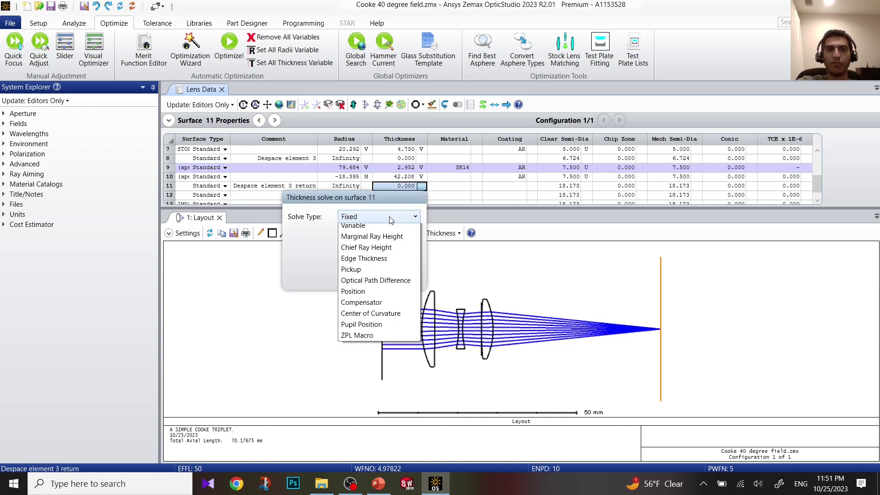
{"action": "left_click", "coordinate": [376, 281]}
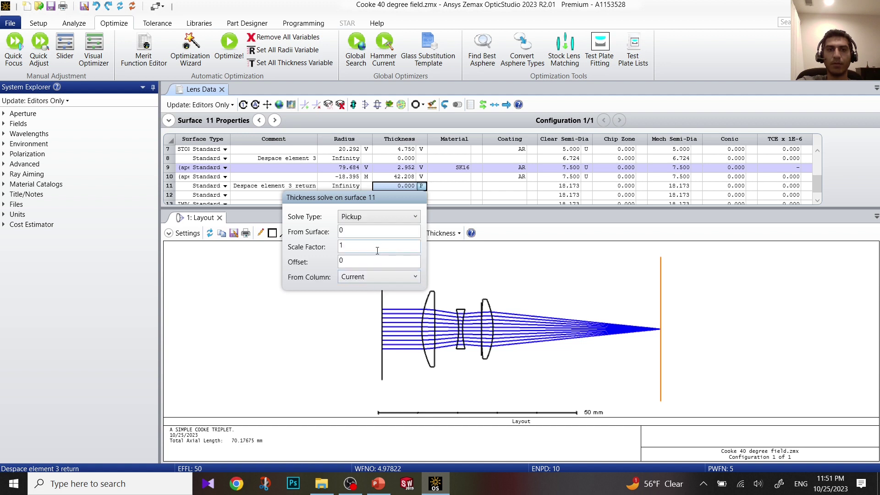
{"action": "left_click_drag", "start_coordinate": [377, 248], "coordinate": [322, 247]}
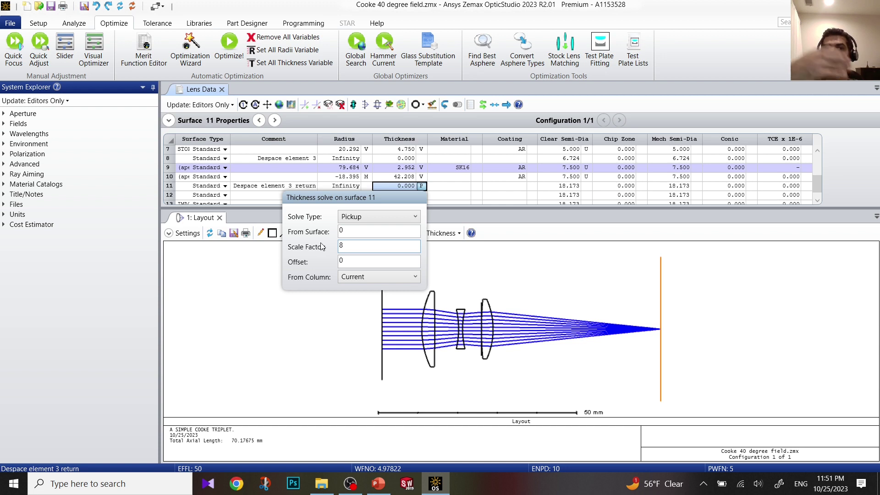
{"action": "left_click", "coordinate": [365, 264]}
{"action": "left_click", "coordinate": [347, 233]}
{"action": "left_click_drag", "start_coordinate": [347, 233], "coordinate": [340, 234]}
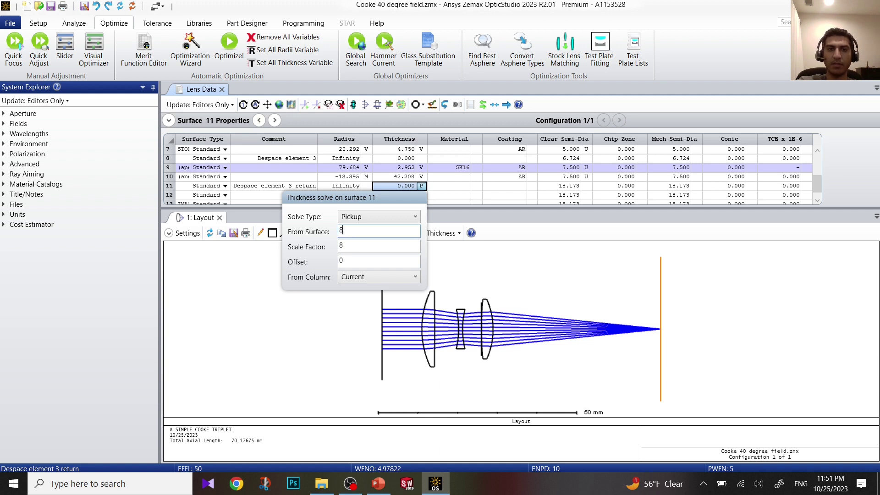
{"action": "key", "text": "Tab"}
{"action": "type", "text": "-1"}
{"action": "left_click", "coordinate": [312, 328]}
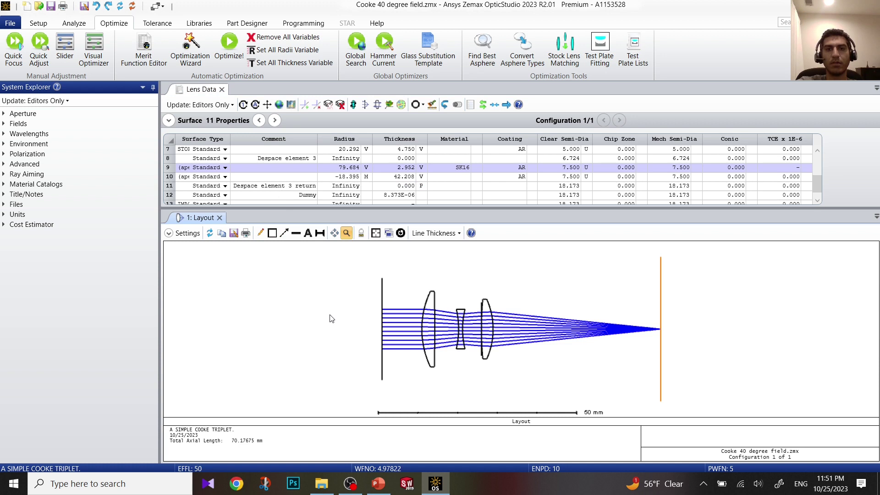
- In surface 8's draw properties, enable Skip Rays To This Surface and Do Not Draw This Surface
{"action": "left_click", "coordinate": [168, 158]}
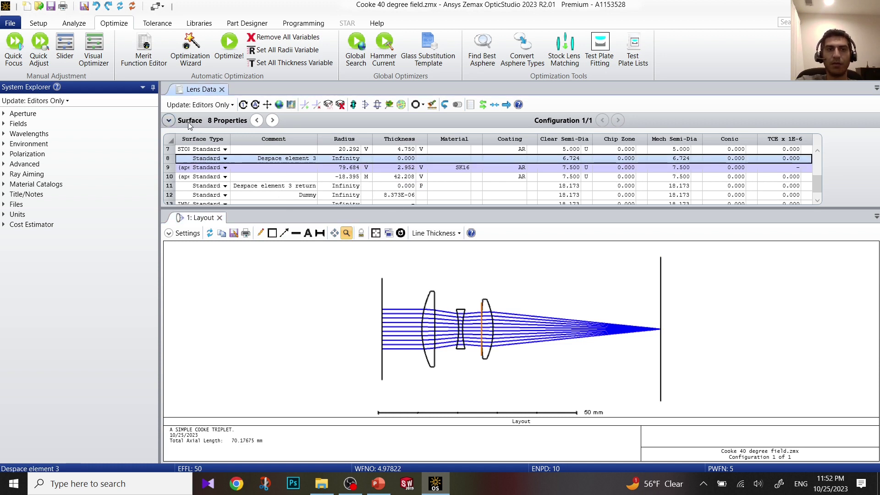
{"action": "left_click", "coordinate": [188, 121]}
{"action": "left_click_drag", "start_coordinate": [334, 207], "coordinate": [333, 361]}
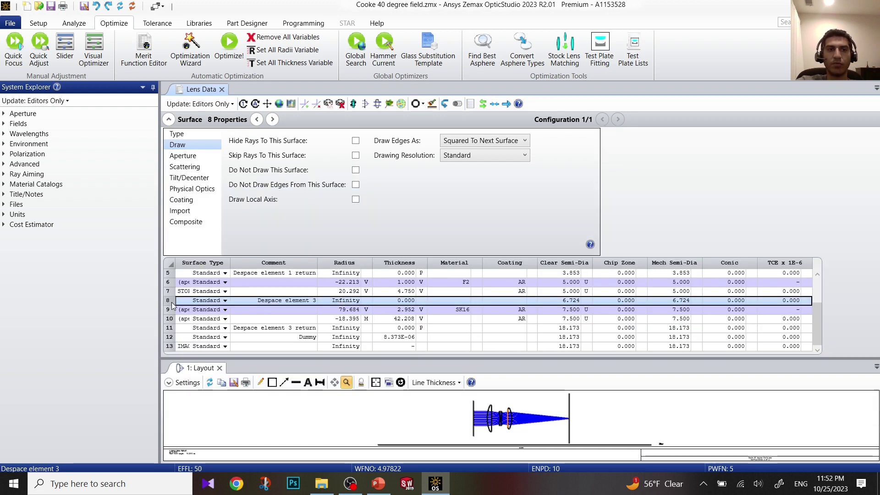
{"action": "left_click", "coordinate": [355, 157]}
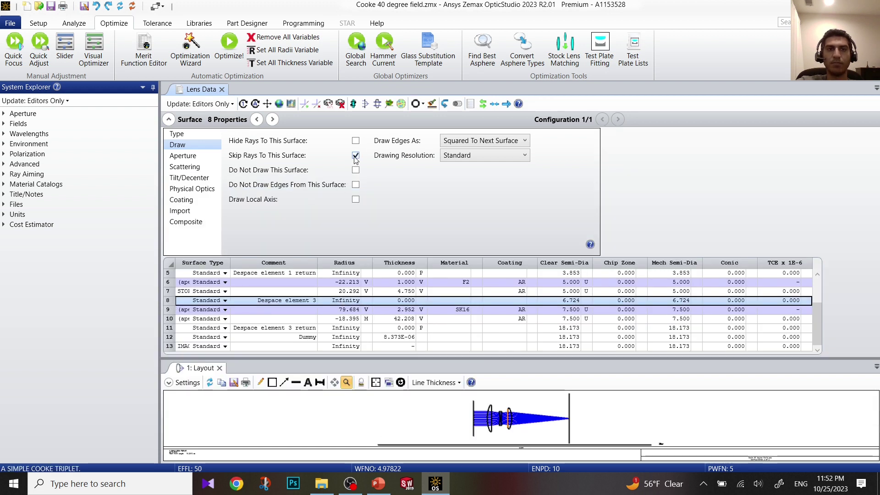
{"action": "left_click", "coordinate": [356, 170]}
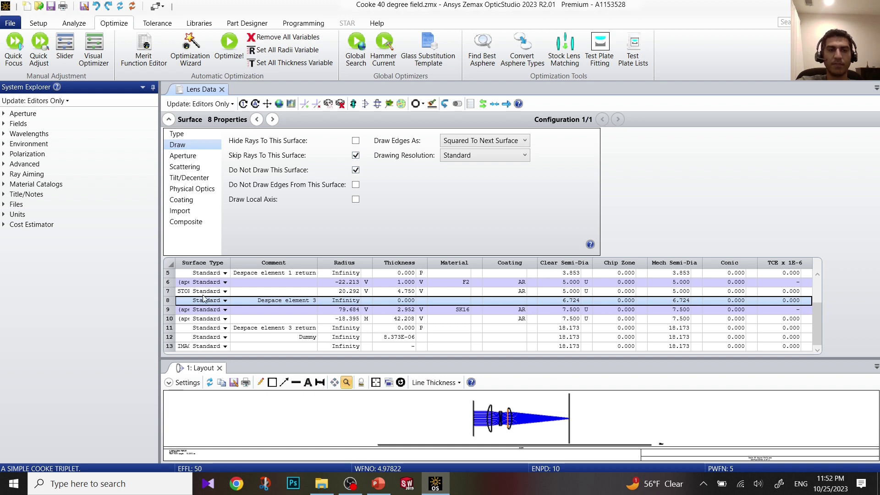
- Enable Skip Rays To This Surface and Do Not Draw This Surface for surface 11, and collapse the surface properties
{"action": "left_click", "coordinate": [173, 328]}
{"action": "left_click", "coordinate": [356, 156]}
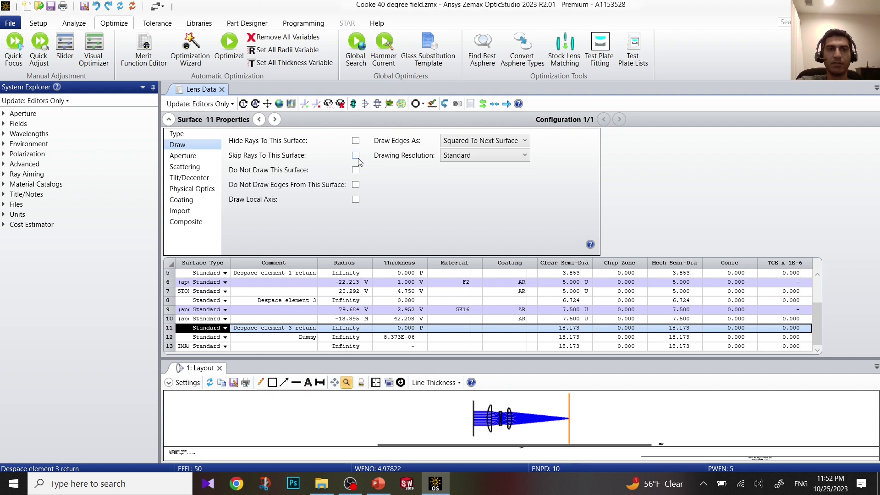
{"action": "left_click", "coordinate": [356, 170]}
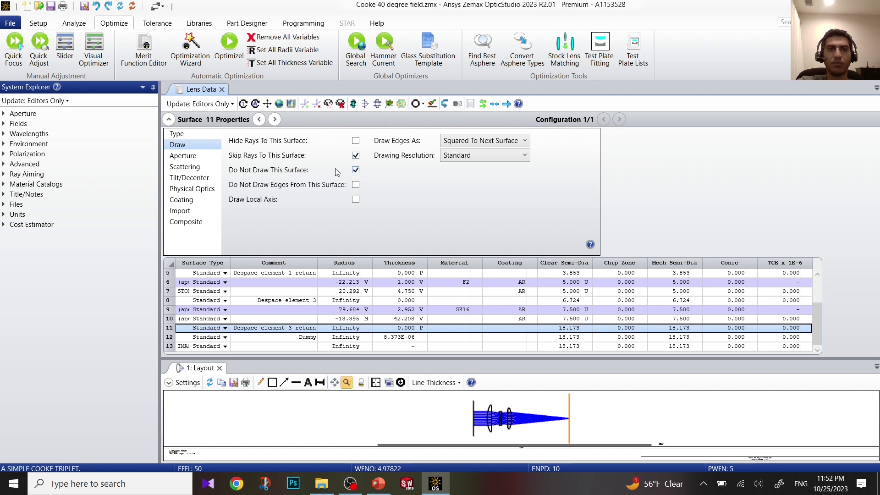
{"action": "left_click", "coordinate": [169, 119]}
{"action": "left_click_drag", "start_coordinate": [463, 356], "coordinate": [470, 205]}
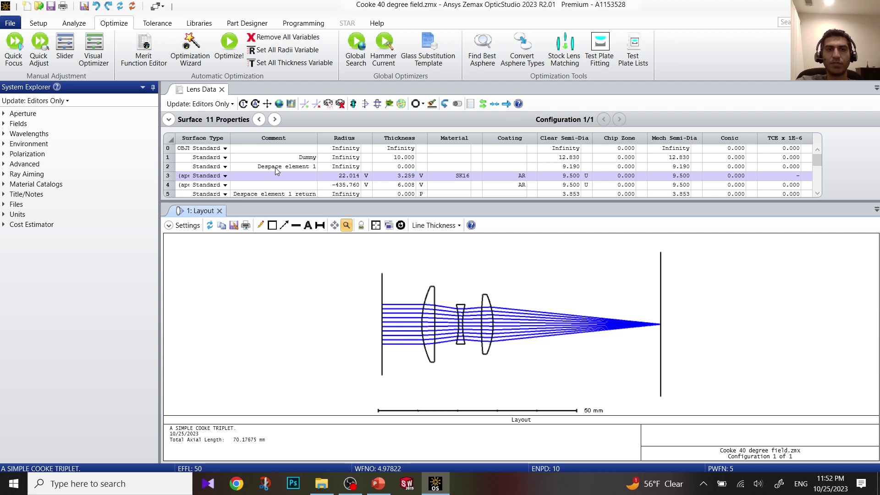
{"action": "scroll", "coordinate": [275, 167], "scroll_direction": "down", "scroll_amount": 1}
{"action": "scroll", "coordinate": [295, 177], "scroll_direction": "down", "scroll_amount": 1}
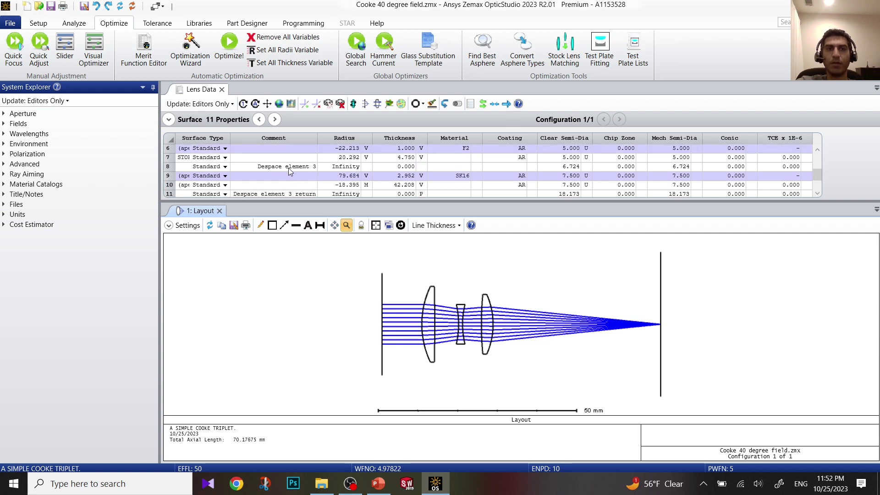
- Set the thickness of surface 8, "Despace element 3", to 1 mm to displace the third lens
{"action": "double_click", "coordinate": [400, 167]}
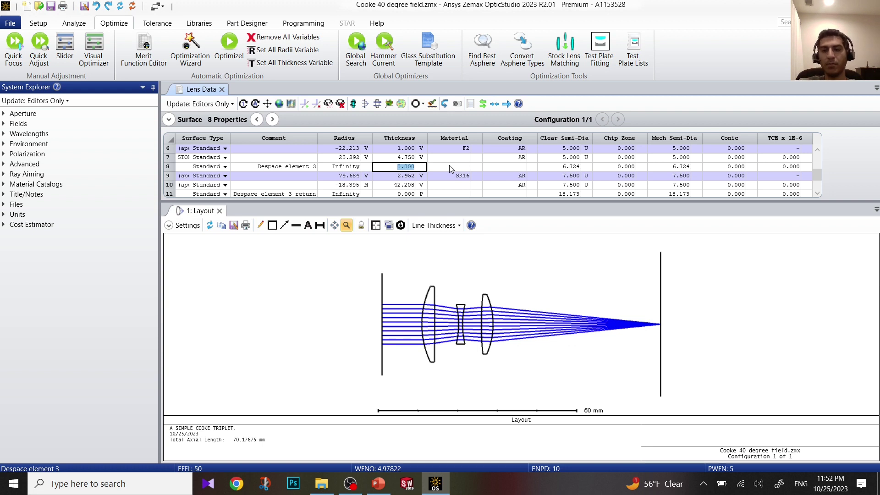
{"action": "type", "text": "1"}
{"action": "key", "text": "Return"}
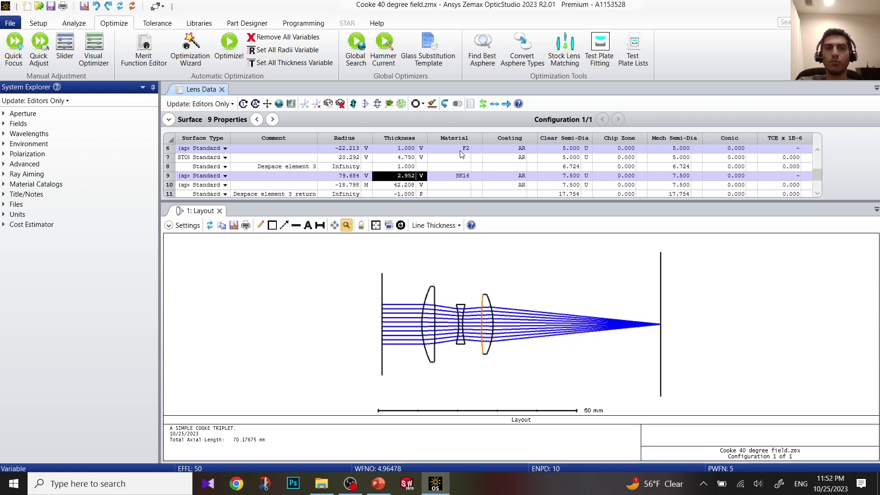
{"action": "left_click", "coordinate": [506, 279]}
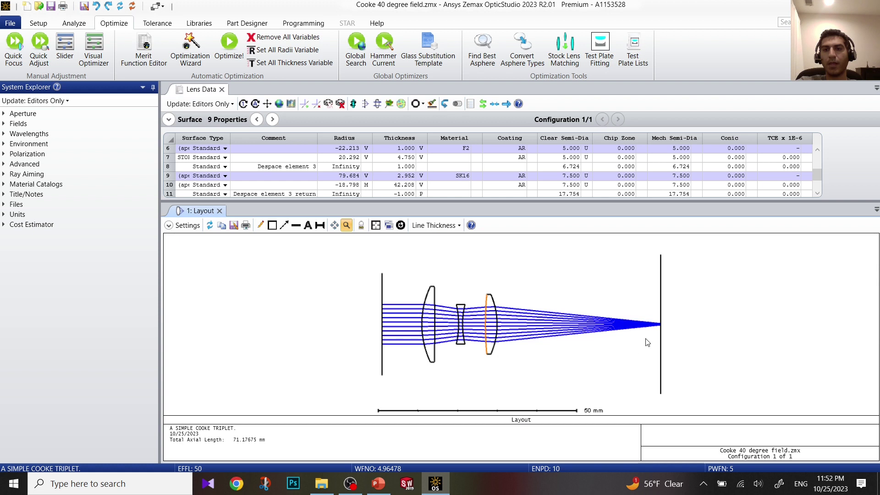
- Apply a Marginal Ray Height solve to the Dummy surface 12's thickness and refocus the image with Quick Focus
{"action": "scroll", "coordinate": [360, 174], "scroll_direction": "down", "scroll_amount": 1}
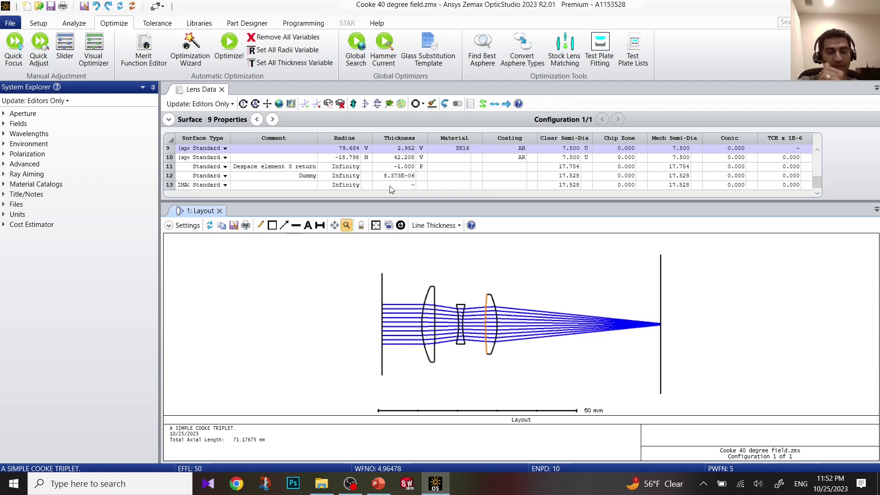
{"action": "left_click", "coordinate": [421, 176]}
{"action": "left_click", "coordinate": [406, 206]}
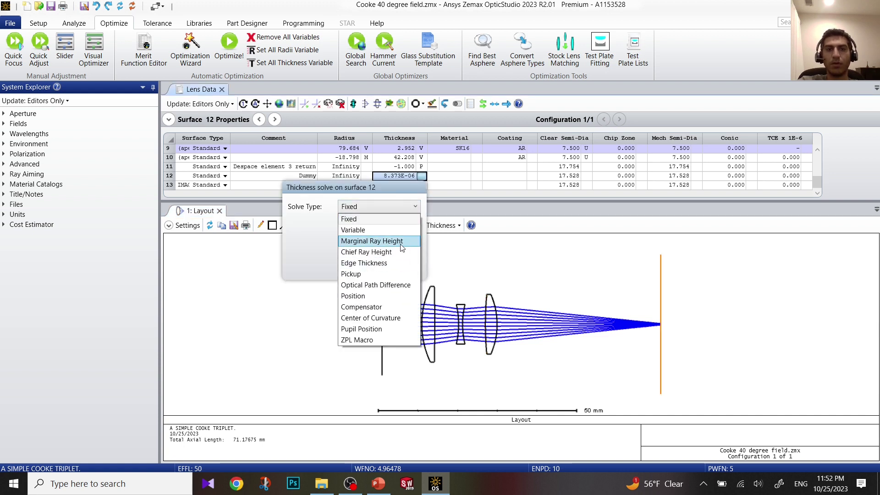
{"action": "left_click", "coordinate": [400, 242]}
{"action": "left_click", "coordinate": [339, 318]}
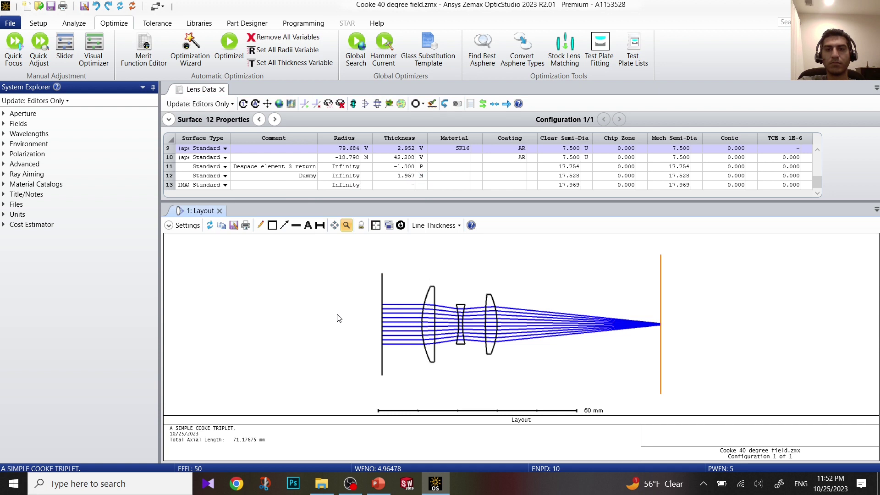
{"action": "left_click", "coordinate": [14, 59]}
{"action": "left_click", "coordinate": [408, 262]}
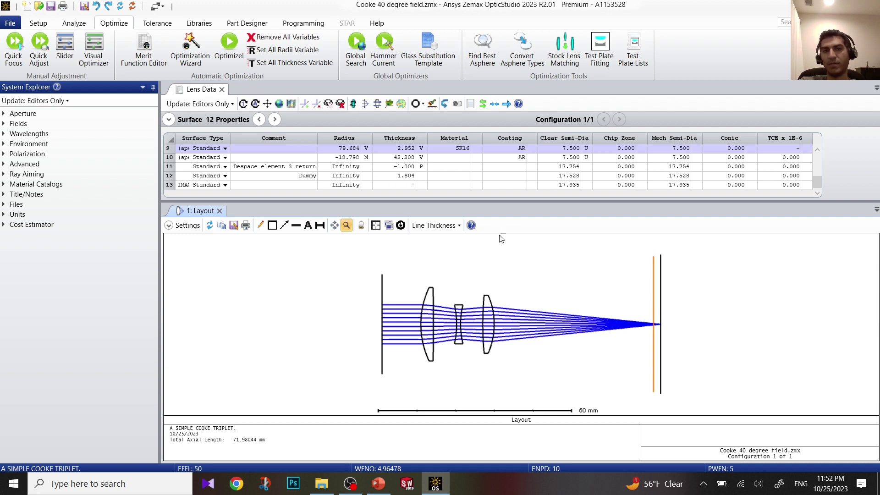
- Set the "Despace element 3" thickness on surface 8 to -2 mm to displace the third lens the opposite way
{"action": "scroll", "coordinate": [426, 176], "scroll_direction": "up", "scroll_amount": 2}
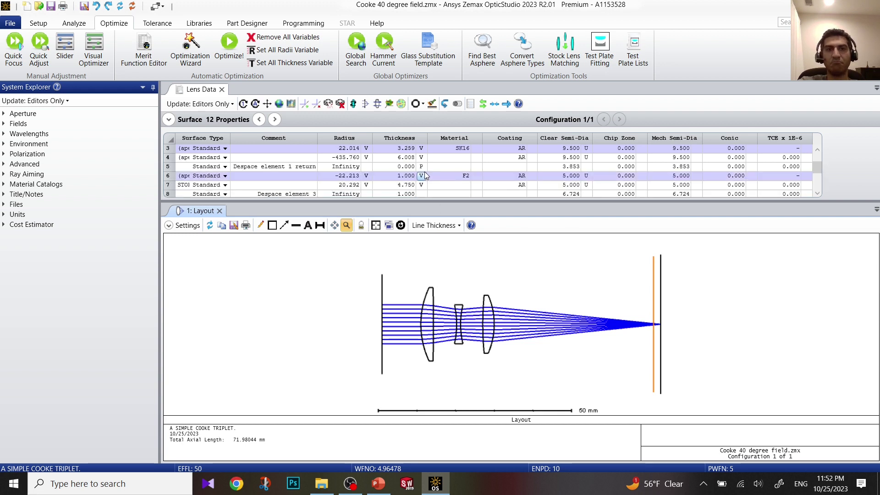
{"action": "scroll", "coordinate": [416, 174], "scroll_direction": "down", "scroll_amount": 1}
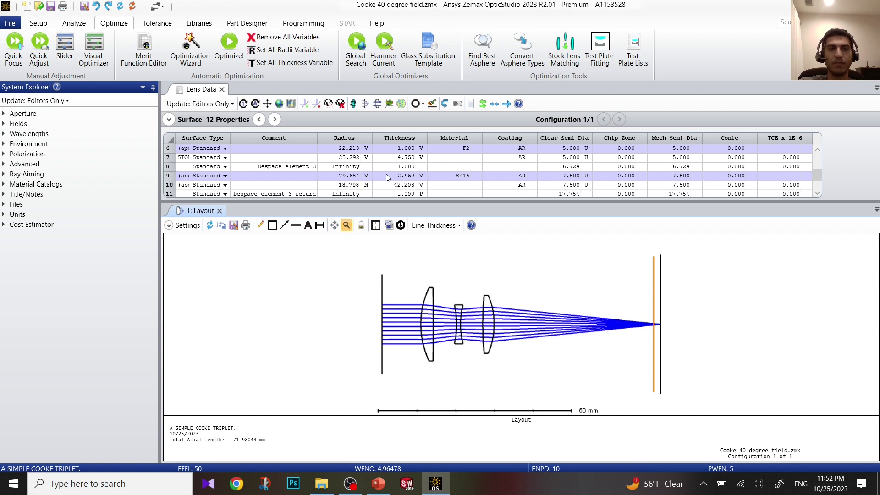
{"action": "scroll", "coordinate": [387, 177], "scroll_direction": "down", "scroll_amount": 1}
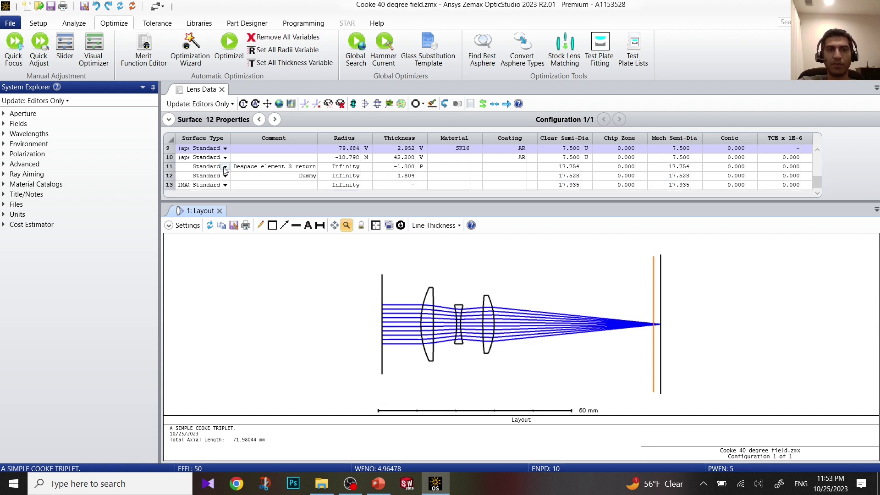
{"action": "scroll", "coordinate": [252, 166], "scroll_direction": "up", "scroll_amount": 1}
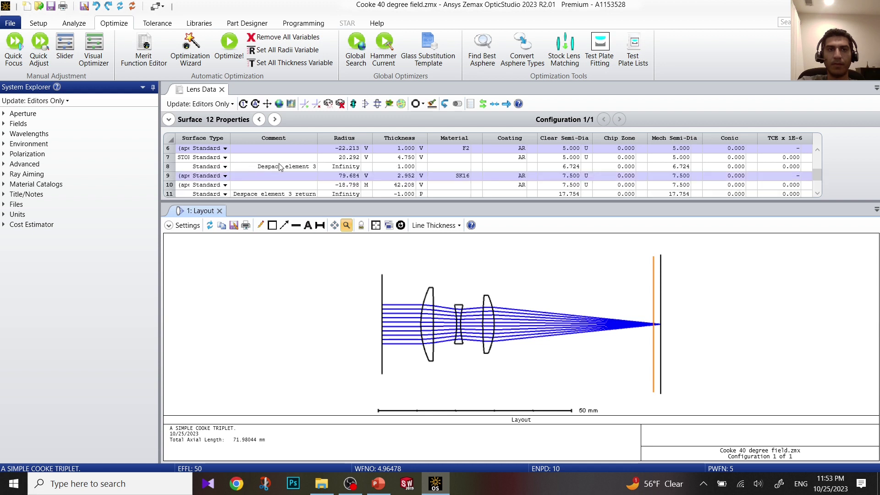
{"action": "left_click", "coordinate": [281, 167]}
{"action": "left_click", "coordinate": [168, 168]}
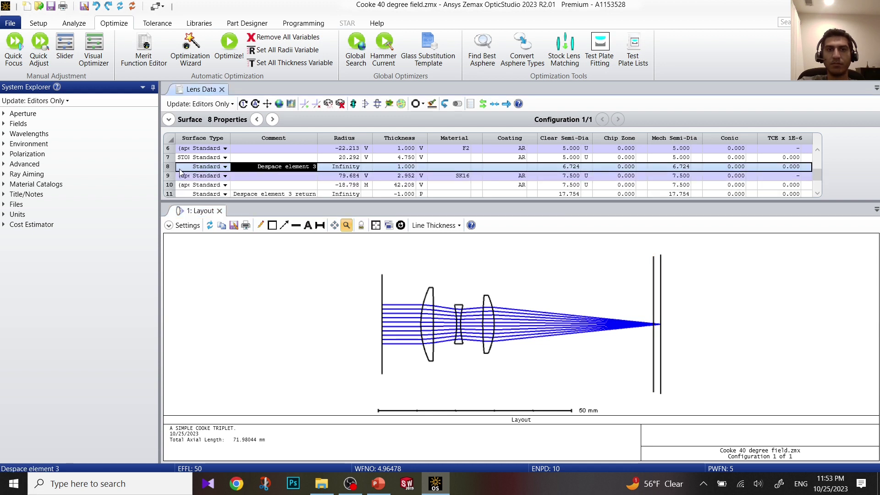
{"action": "left_click", "coordinate": [403, 167]}
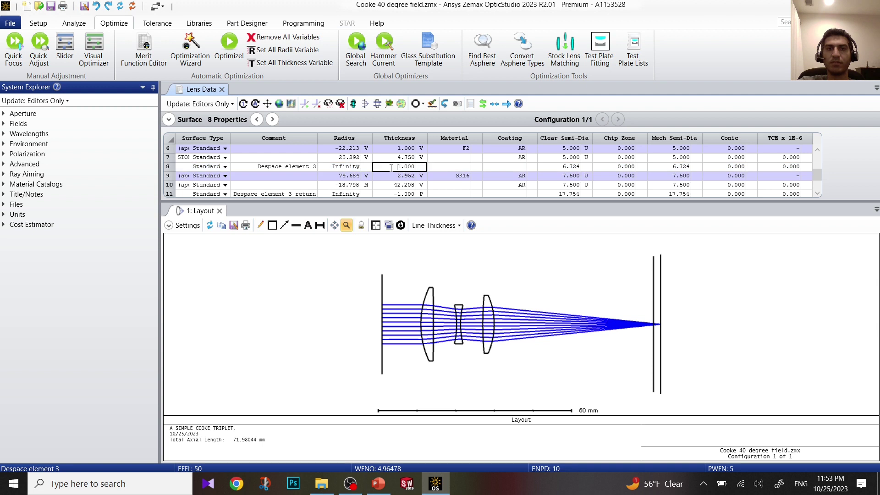
{"action": "type", "text": "-"}
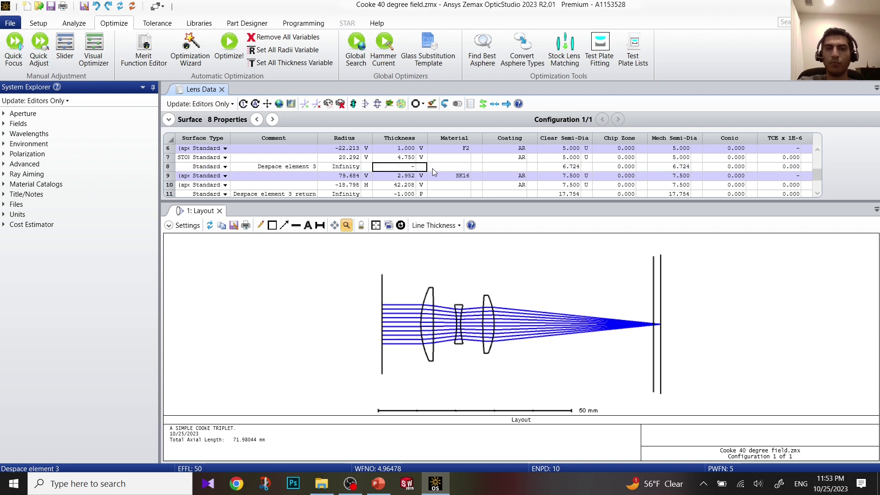
{"action": "type", "text": "2"}
{"action": "key", "text": "Return"}
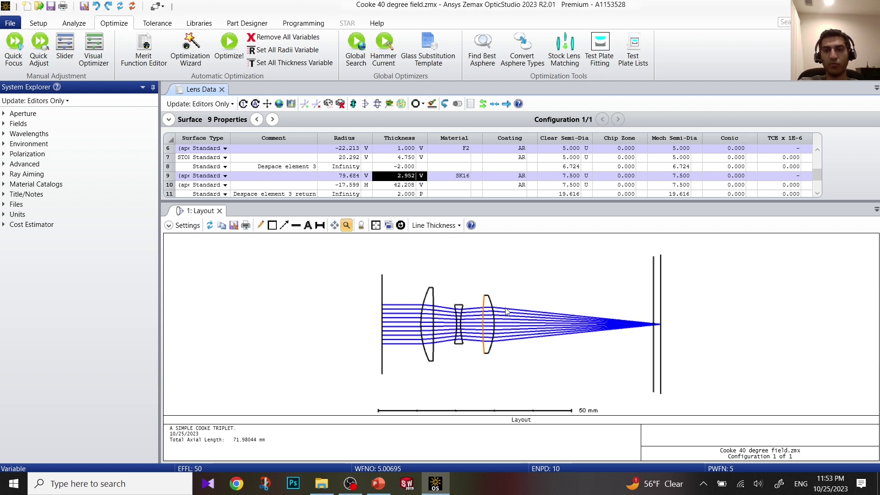
- Apply a Marginal Ray Height solve with height 0 and pupil zone 0 to surface 12's thickness, and run Quick Focus on Spot Size Radial using the centroid
{"action": "scroll", "coordinate": [409, 193], "scroll_direction": "down", "scroll_amount": 1}
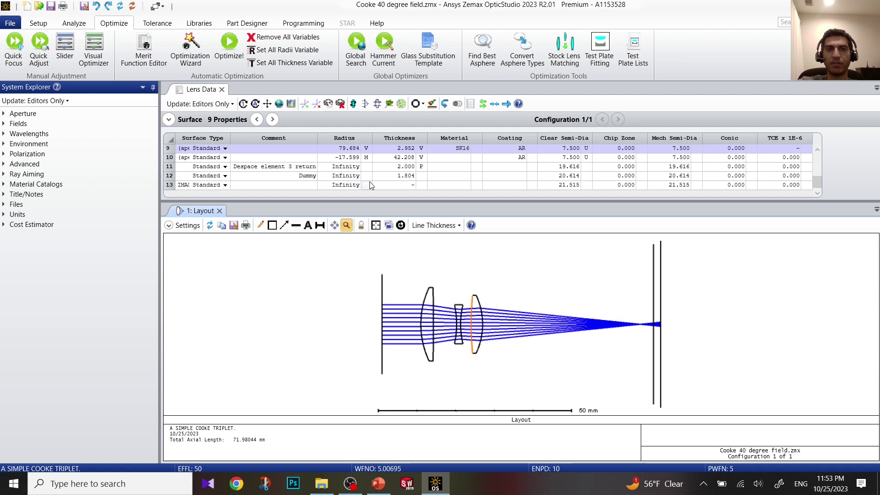
{"action": "left_click", "coordinate": [418, 176]}
{"action": "left_click", "coordinate": [383, 197]}
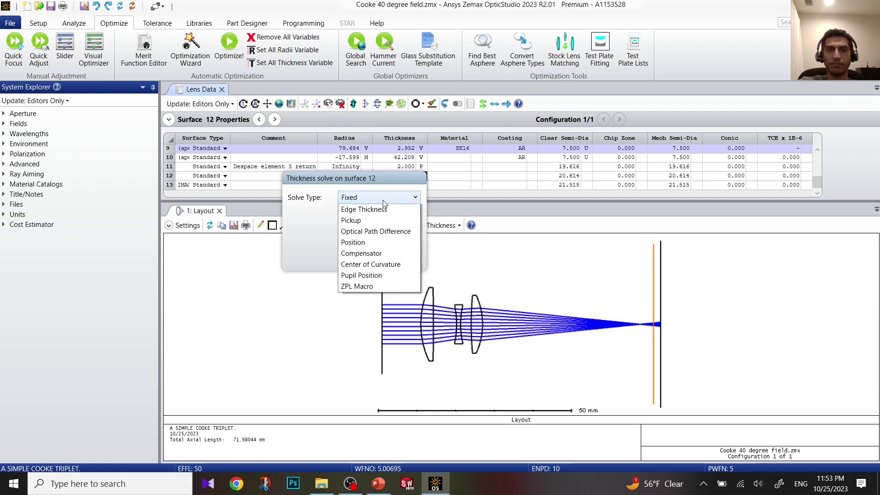
{"action": "left_click", "coordinate": [369, 231]}
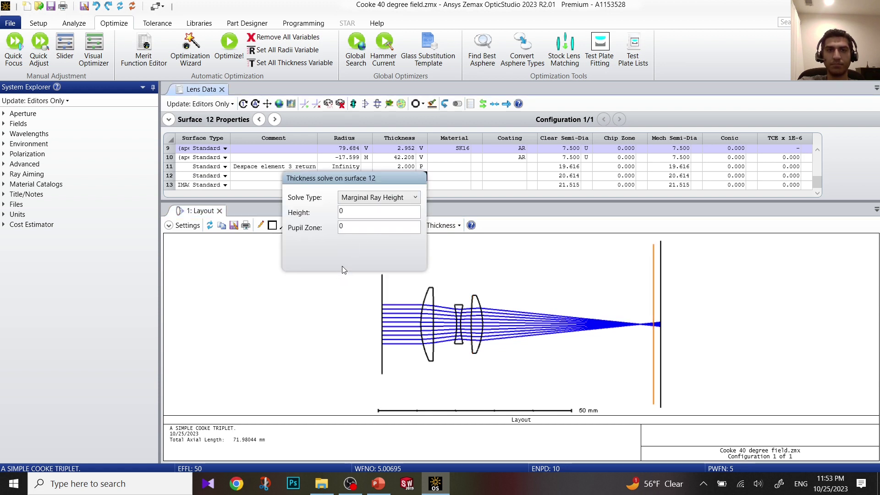
{"action": "left_click", "coordinate": [327, 308]}
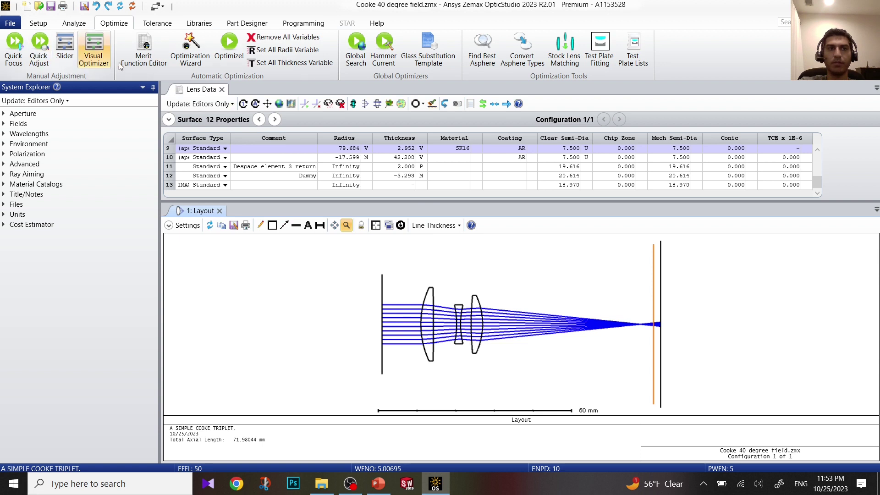
{"action": "left_click", "coordinate": [14, 50]}
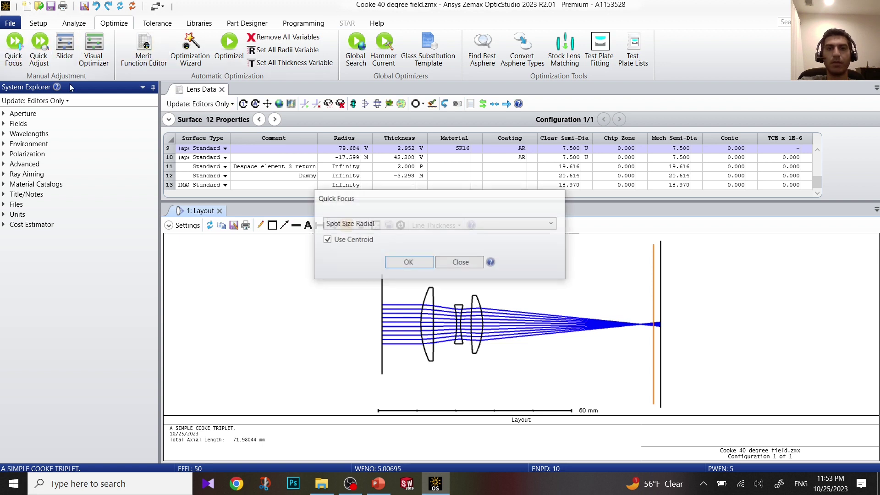
{"action": "left_click", "coordinate": [405, 262]}
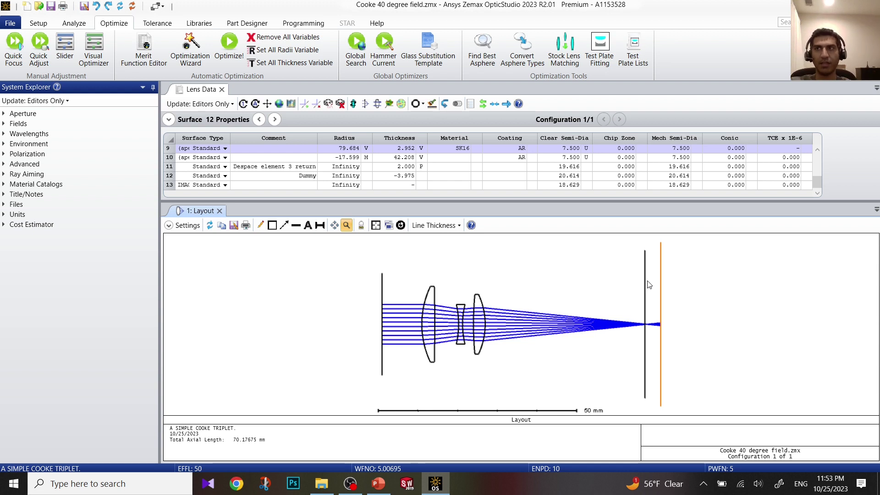
{"action": "key", "text": "alt+Tab"}
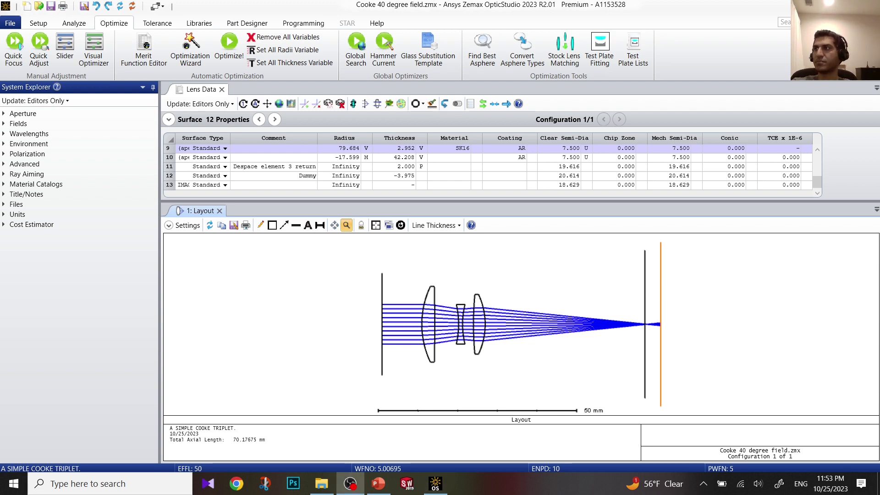